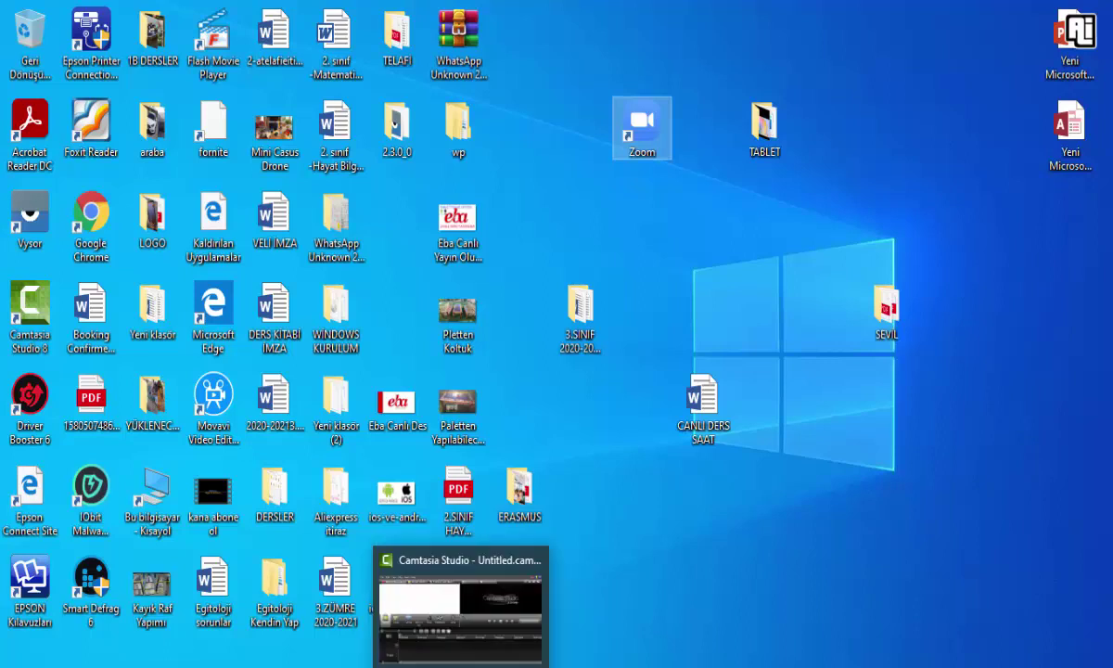
Switch to Google Chrome and search the web for "ZOOM İNDİR".
click(417, 603)
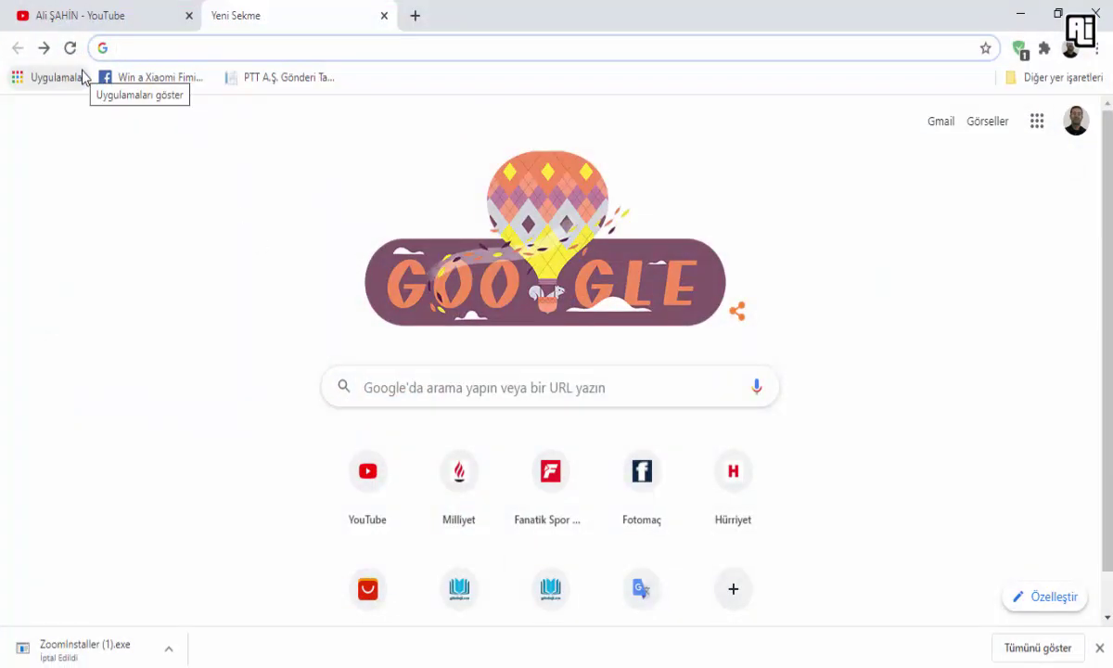
text(ZOOM)
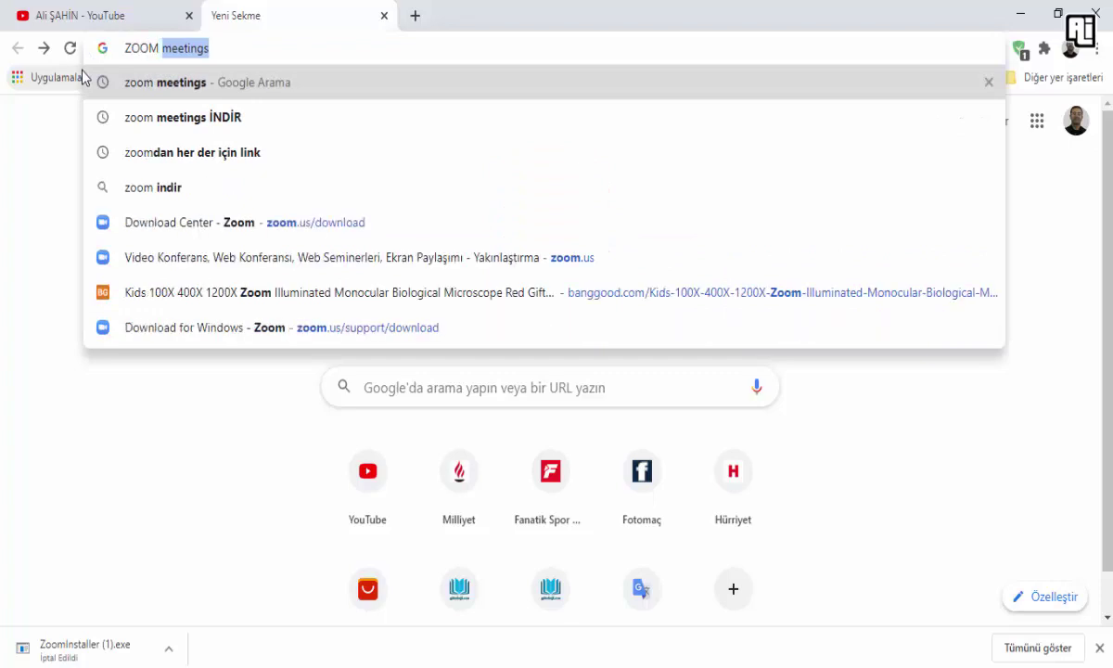
text( İNDİR)
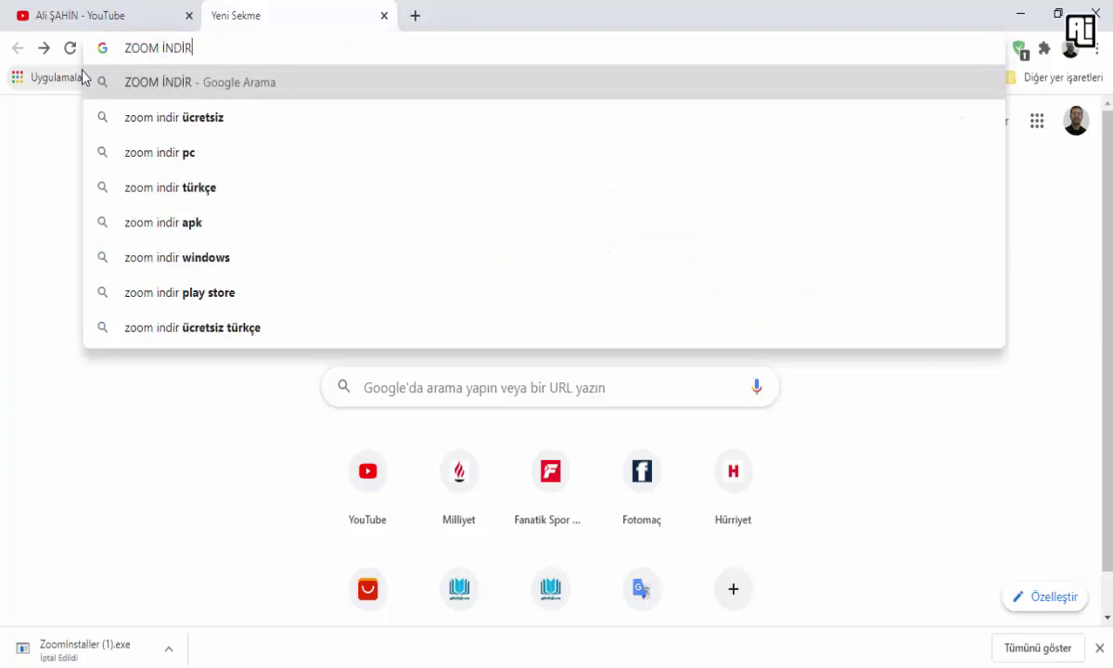
key(Return)
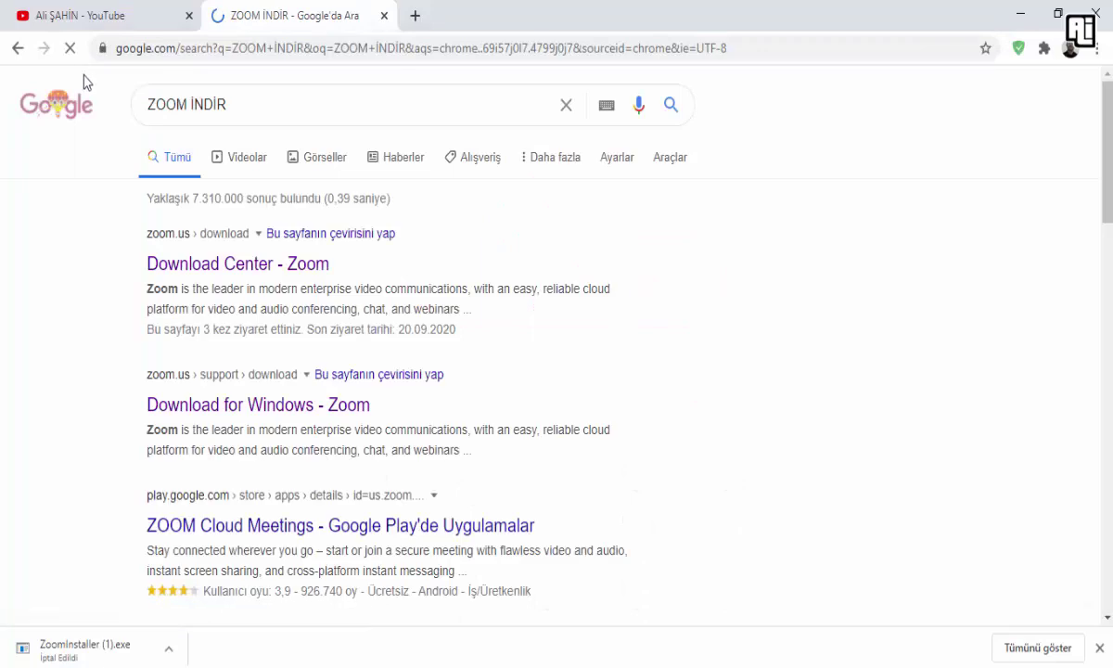
Open the Download Center - Zoom result, look over the download page and dismiss the translation prompt.
click(224, 267)
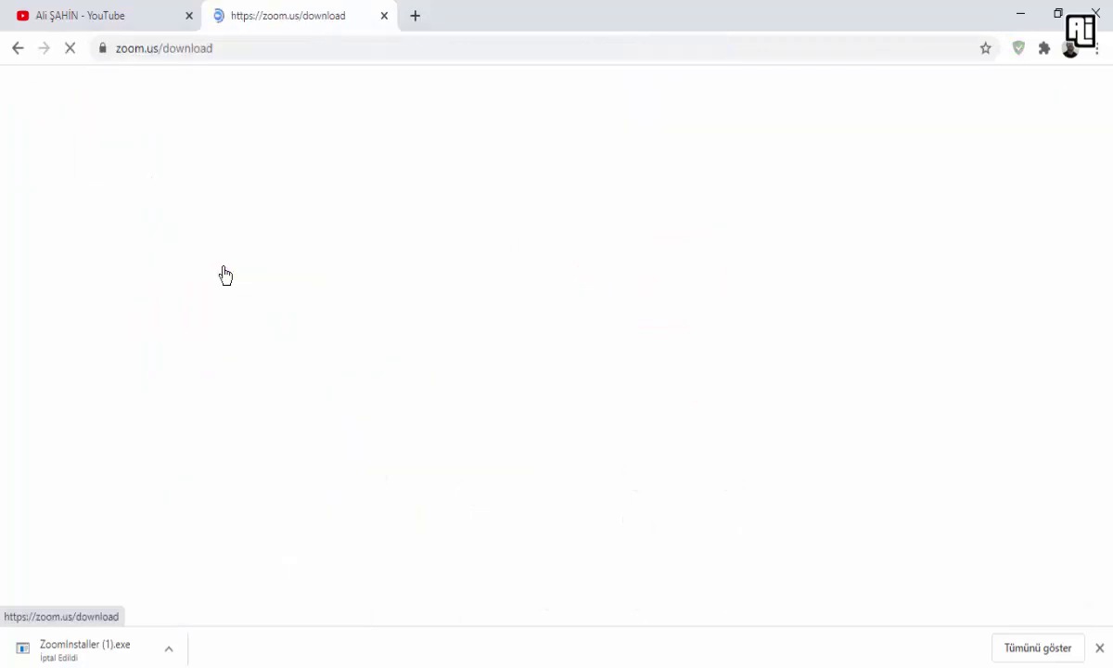
scroll(705, 497, down, 1)
scroll(691, 492, up, 1)
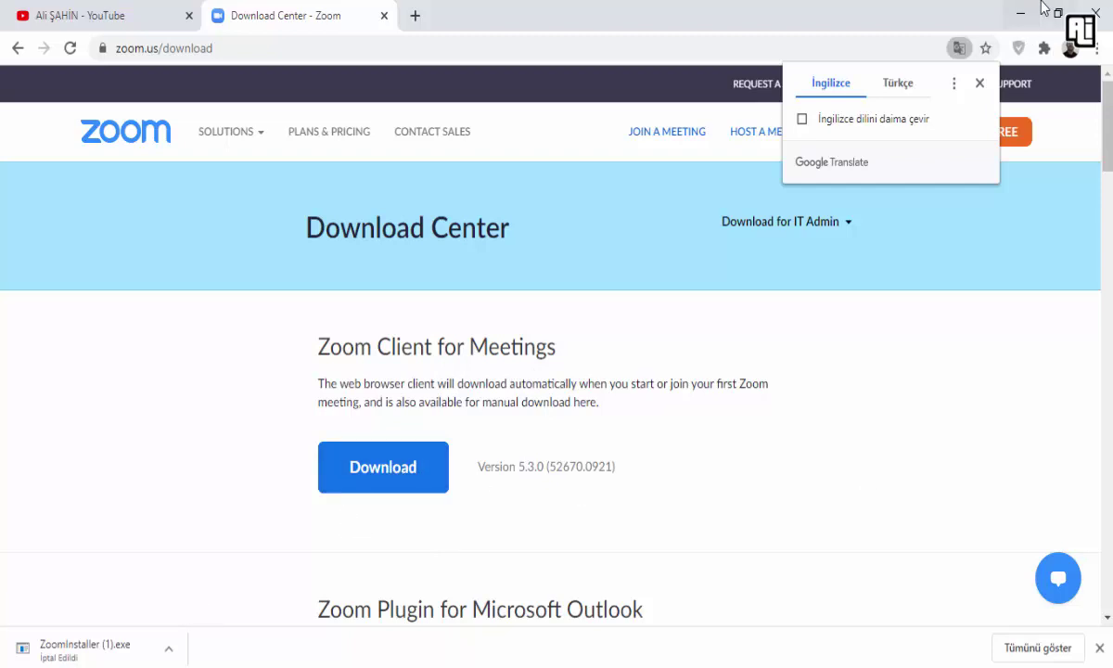
click(980, 83)
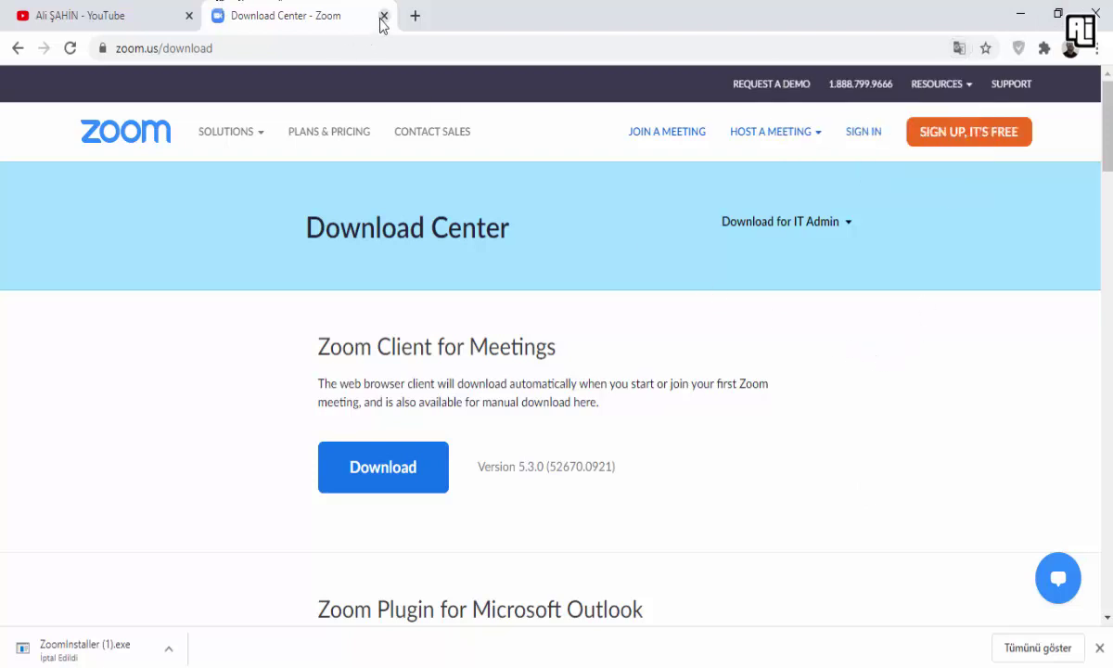
Search the web for "eba öğretmen girişi" and open the EBA Hesabı ile Giriş Yap teacher page.
click(279, 48)
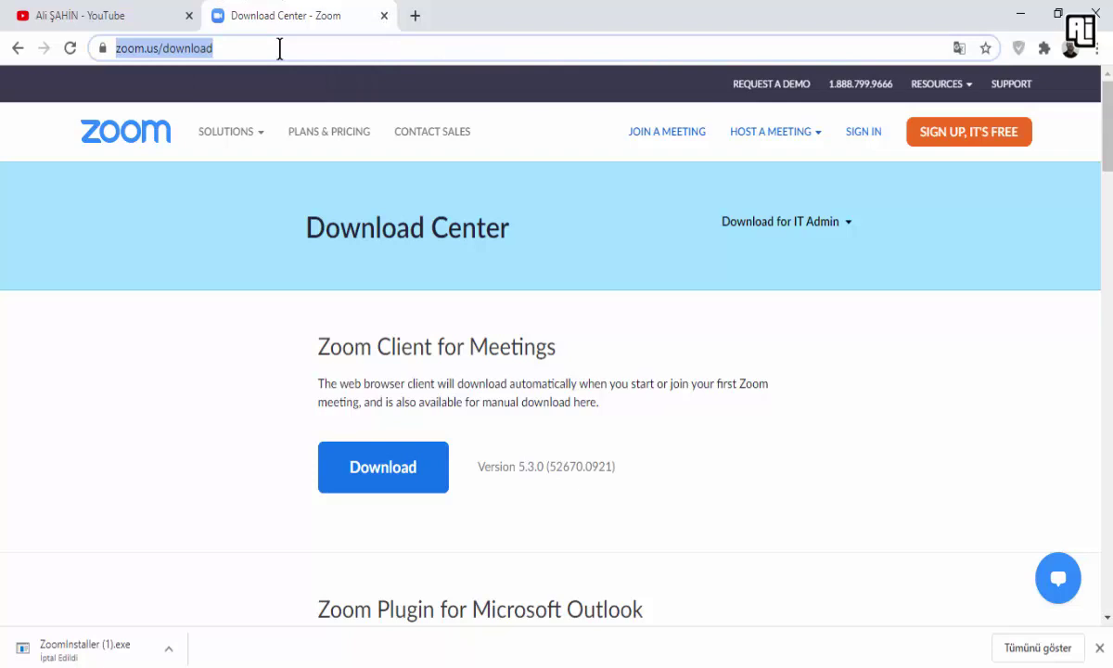
text(EBA öğretmen girişi)
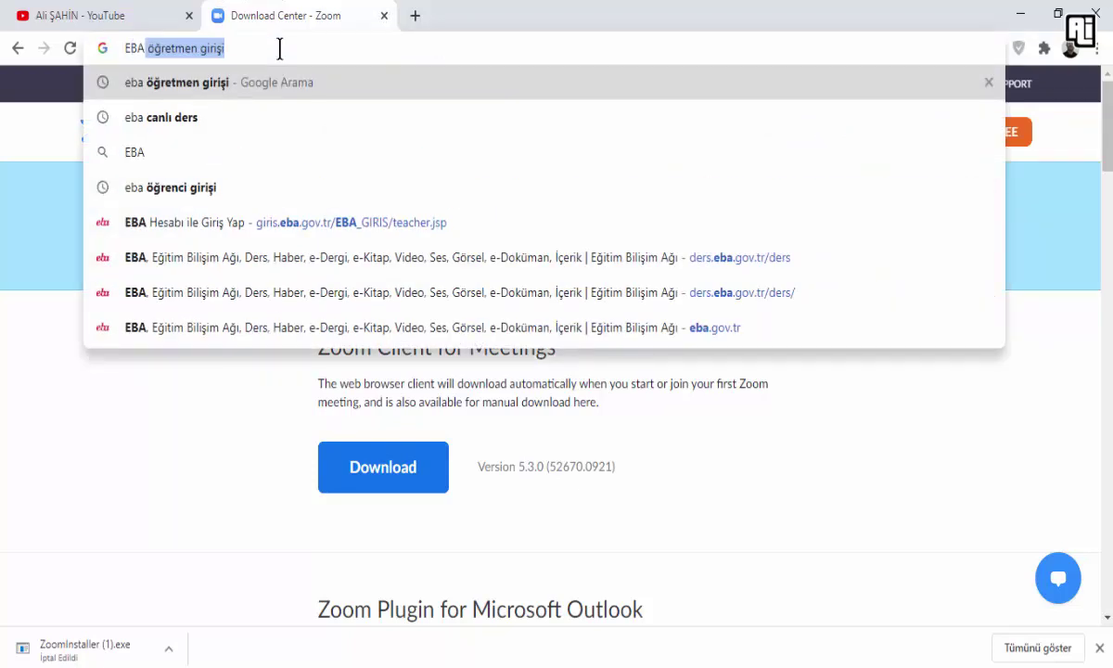
key(Return)
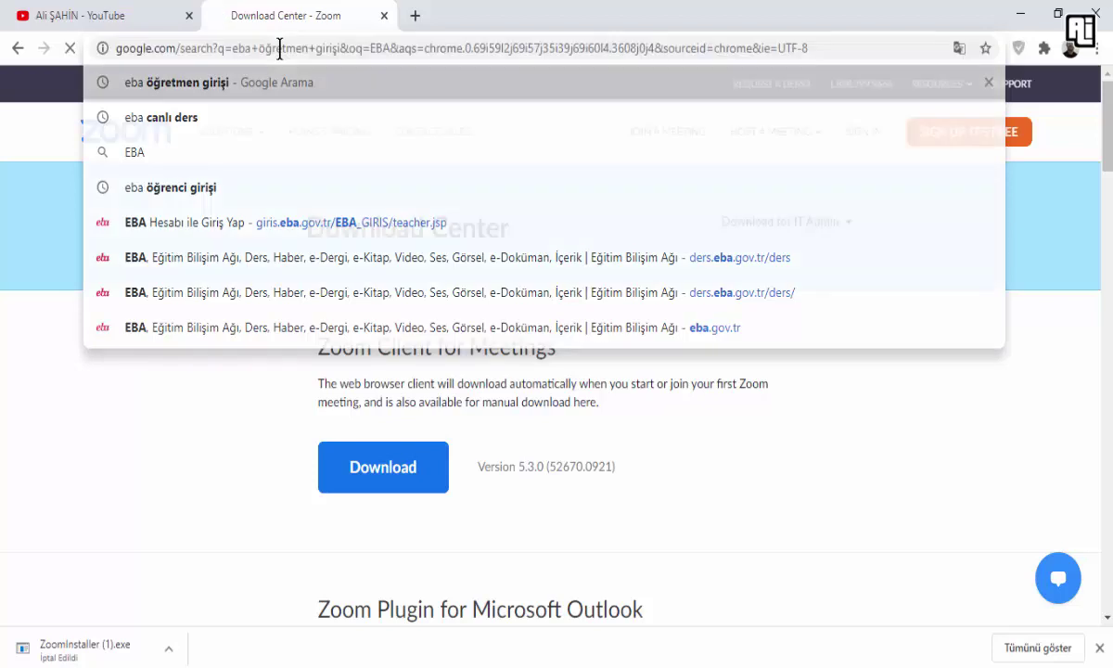
scroll(279, 464, down, 2)
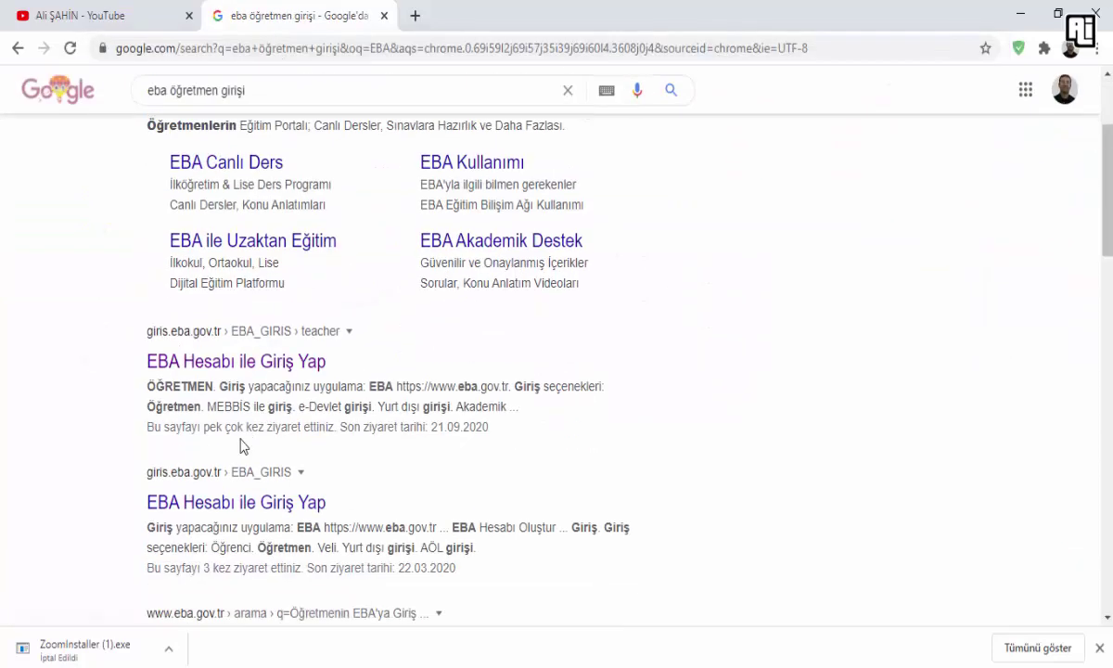
click(184, 367)
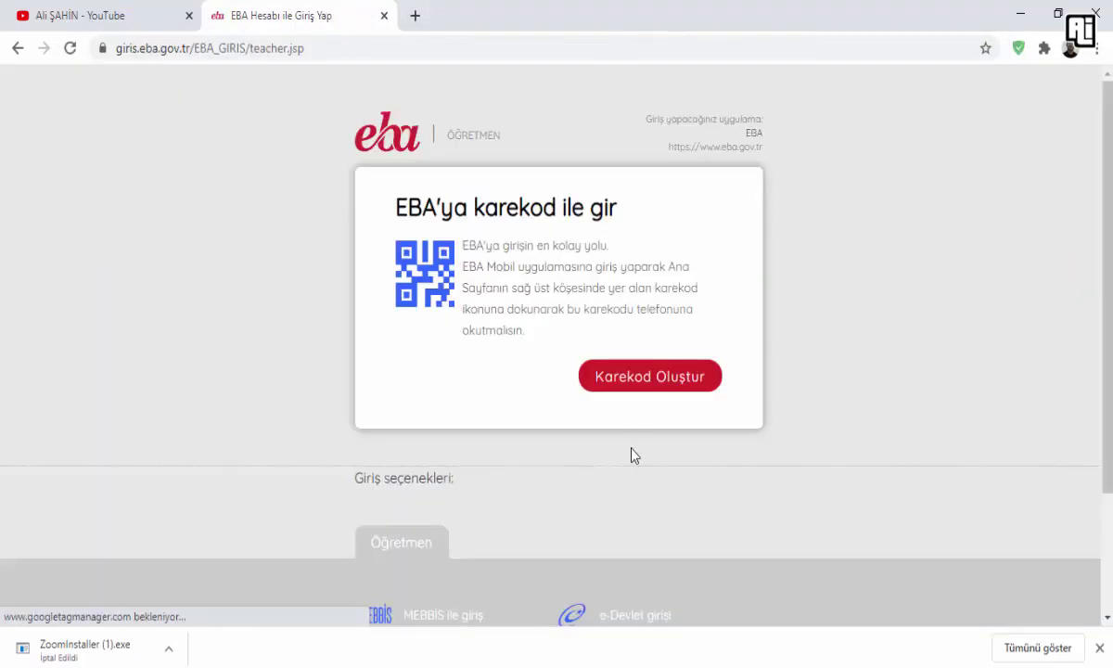
Sign in to EBA as a teacher through e-Devlet girişi and close the welcome message.
scroll(638, 417, down, 2)
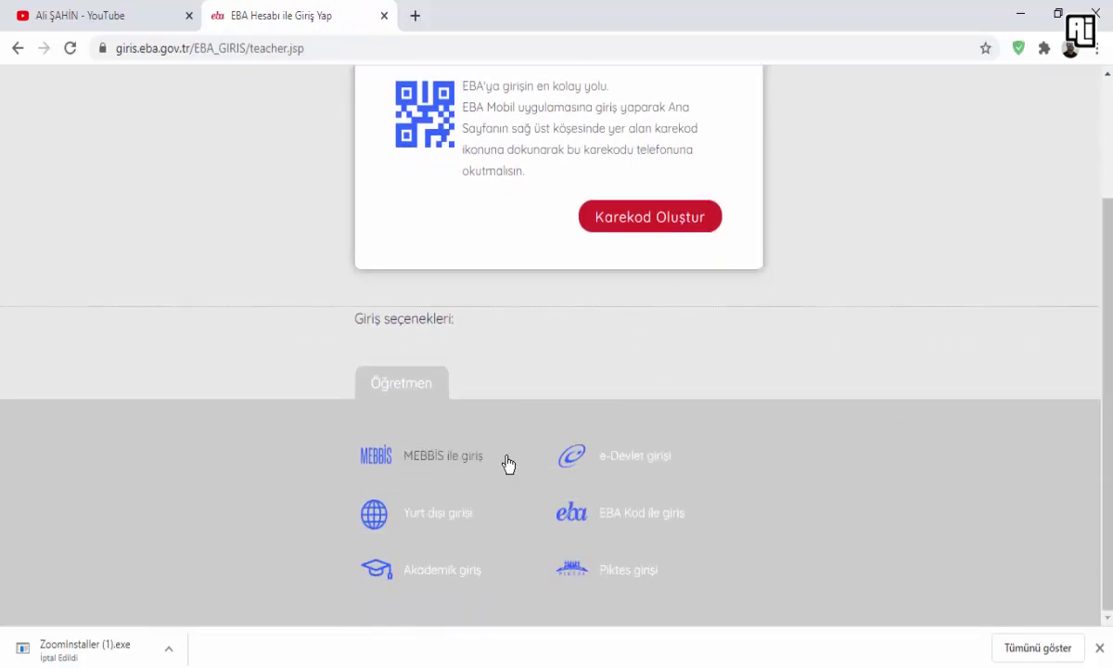
click(632, 464)
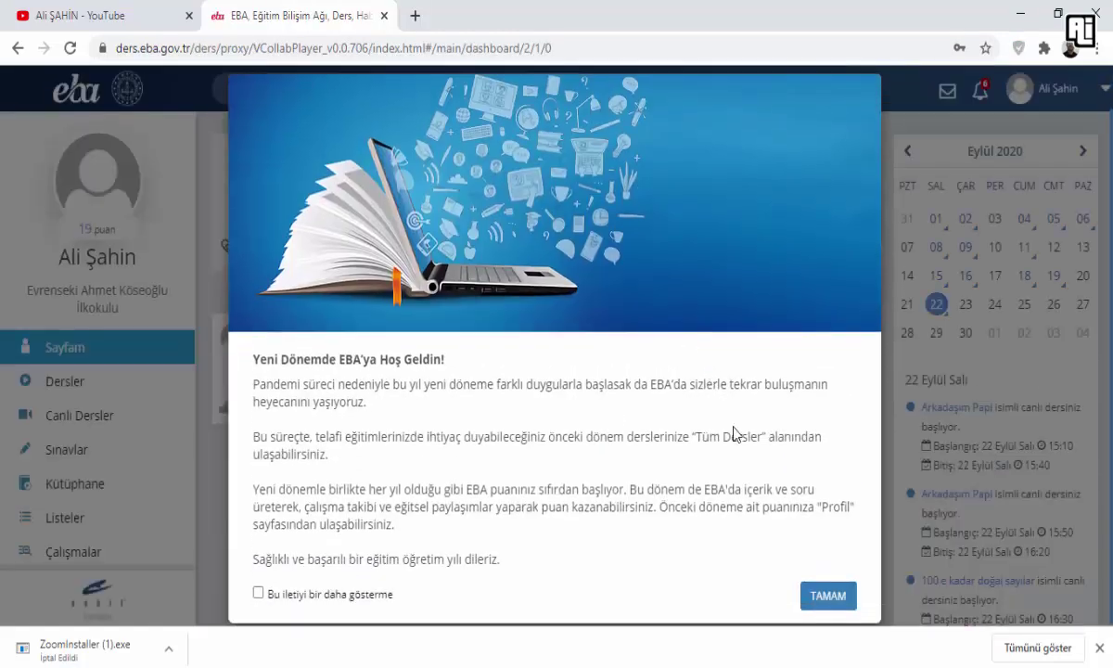
click(828, 597)
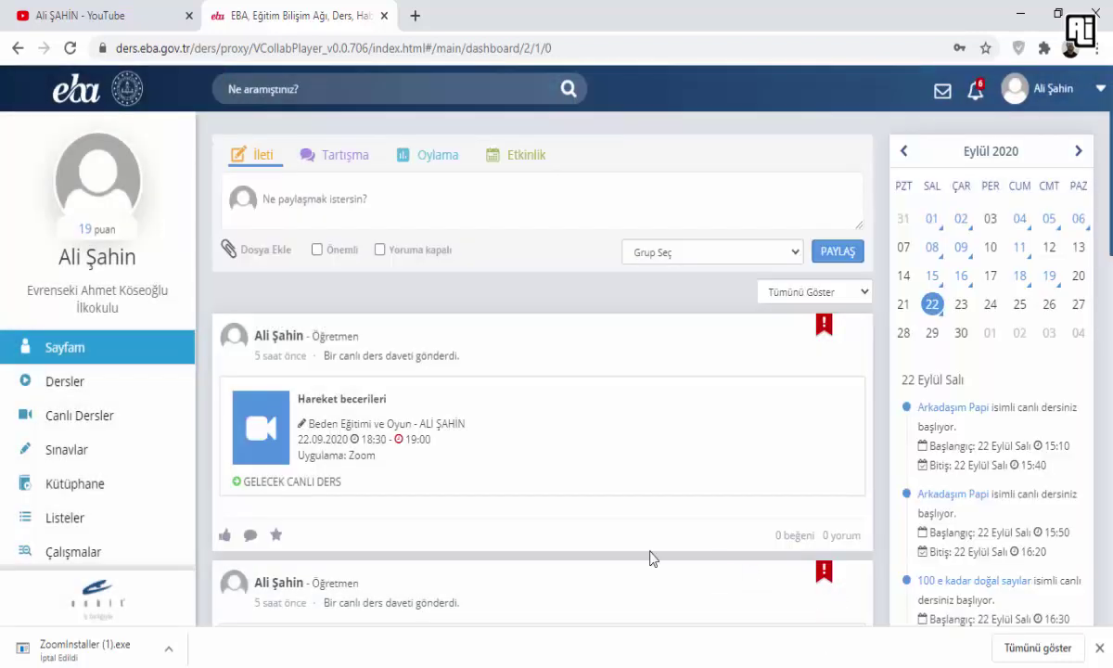
Go to Canlı Dersler, start adding an external live lesson and look over its creation form.
click(81, 420)
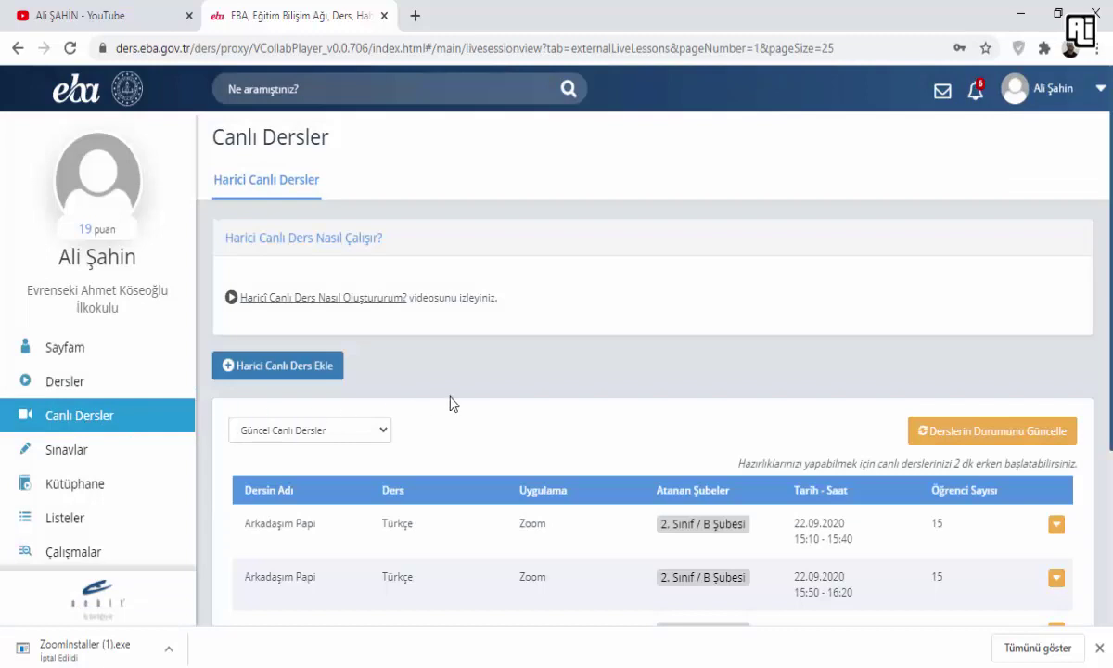
scroll(450, 404, down, 1)
click(296, 276)
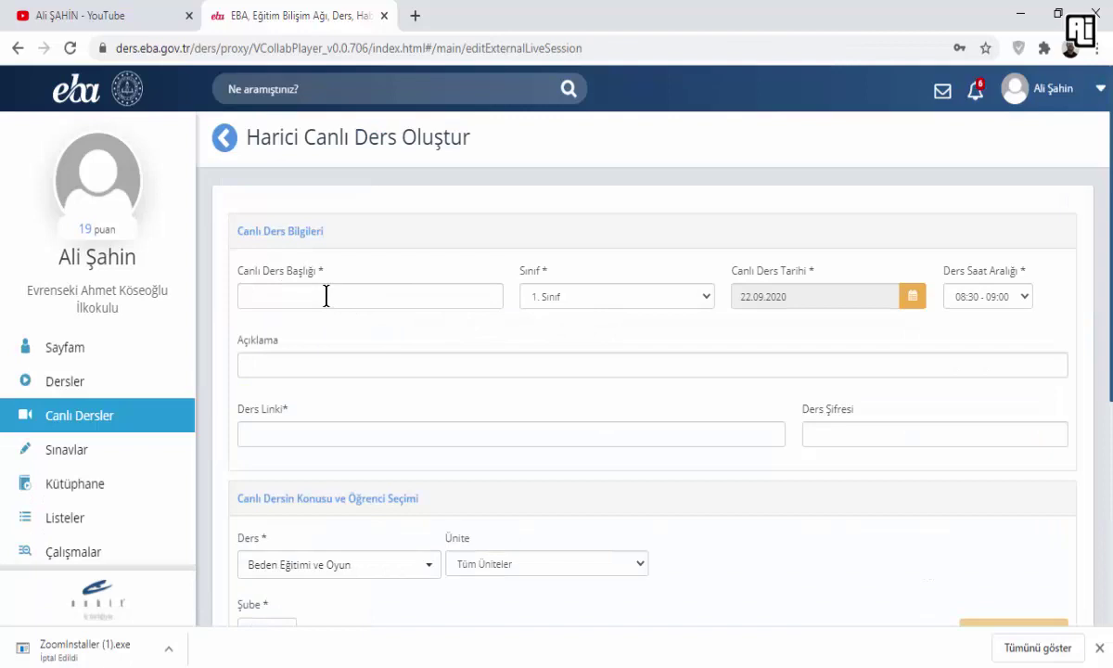
scroll(325, 297, down, 3)
scroll(326, 302, up, 3)
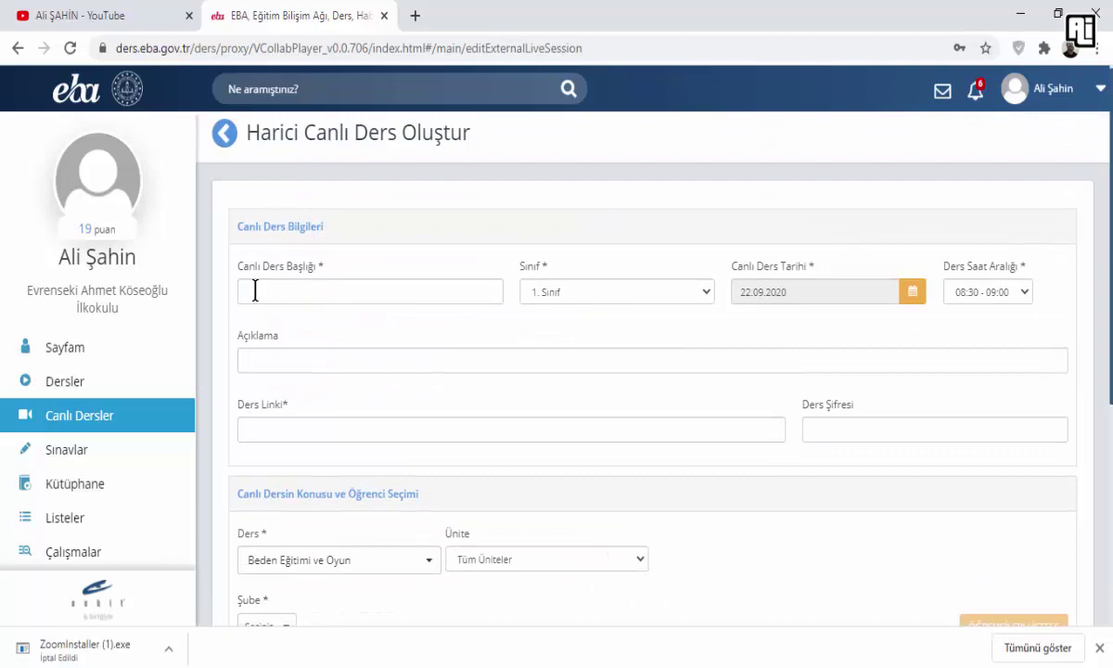
Title the live lesson "Arkadaşım Papi" and set its class level to 2. Sınıf.
click(275, 291)
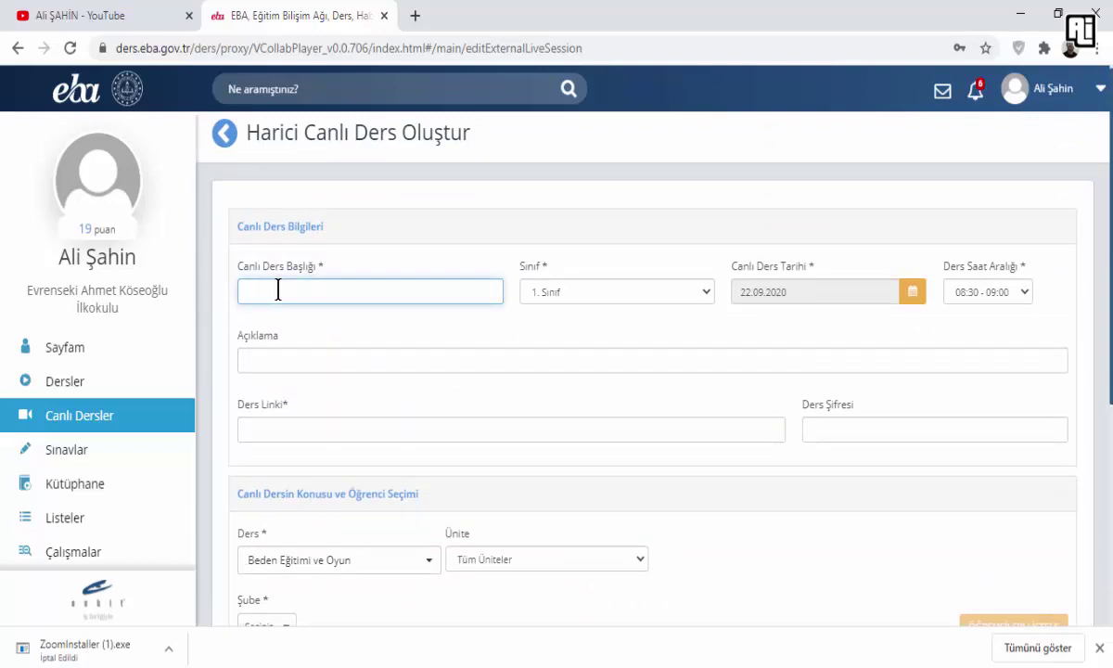
text(Arkadaşım Papi)
click(705, 295)
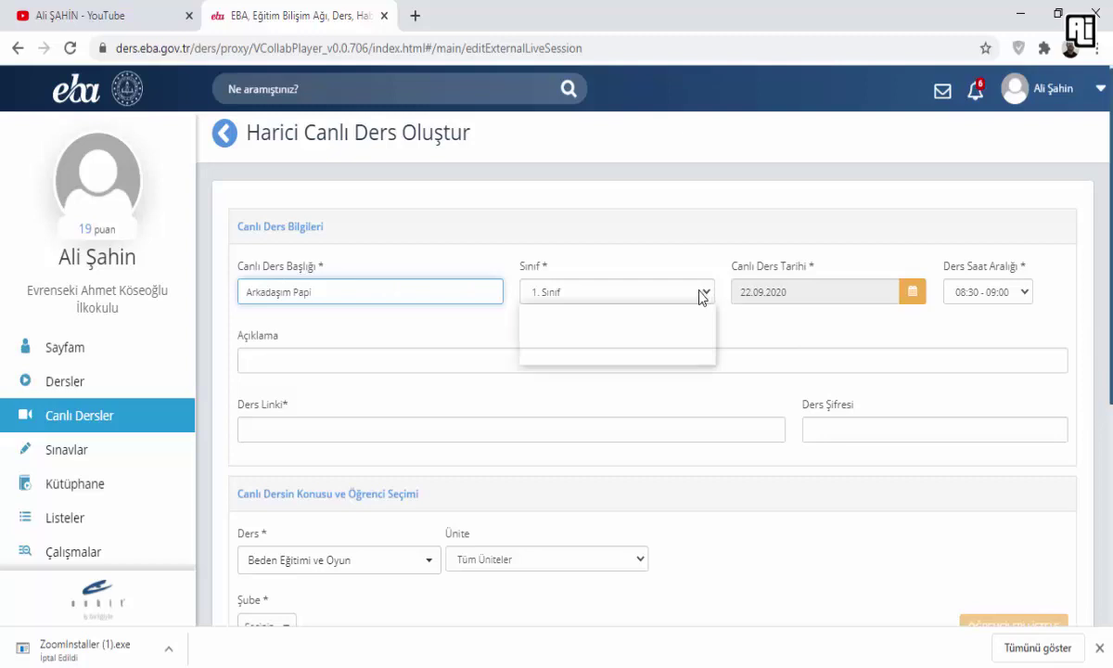
click(573, 327)
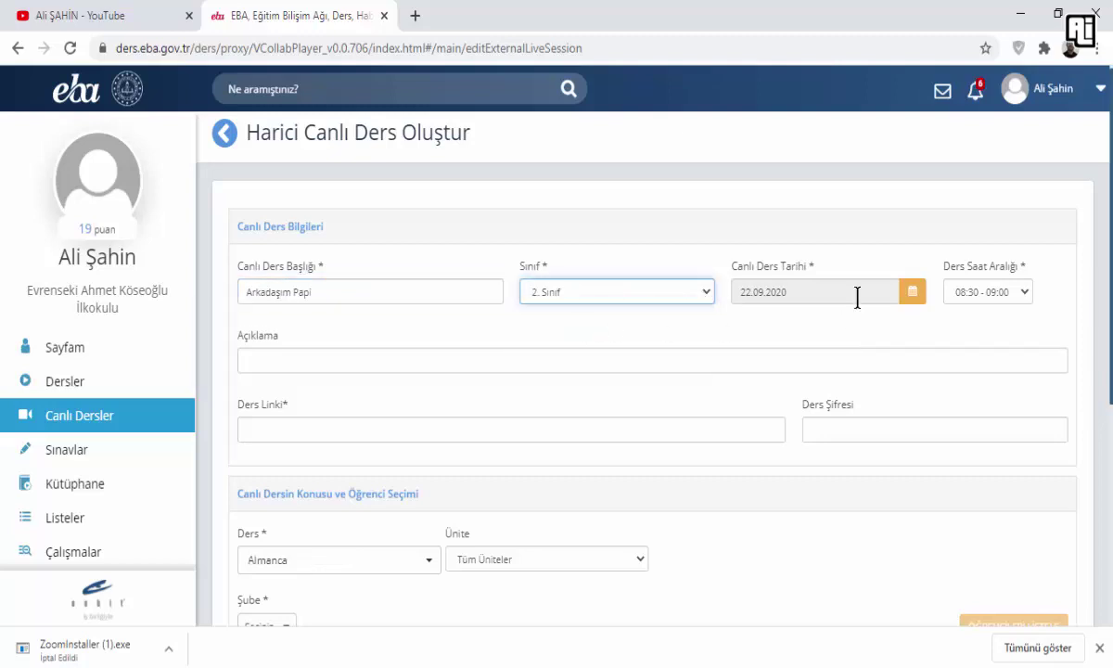
Set the live lesson's date to 23.09.2020 and its time slot to 12:30 - 13:00.
click(820, 292)
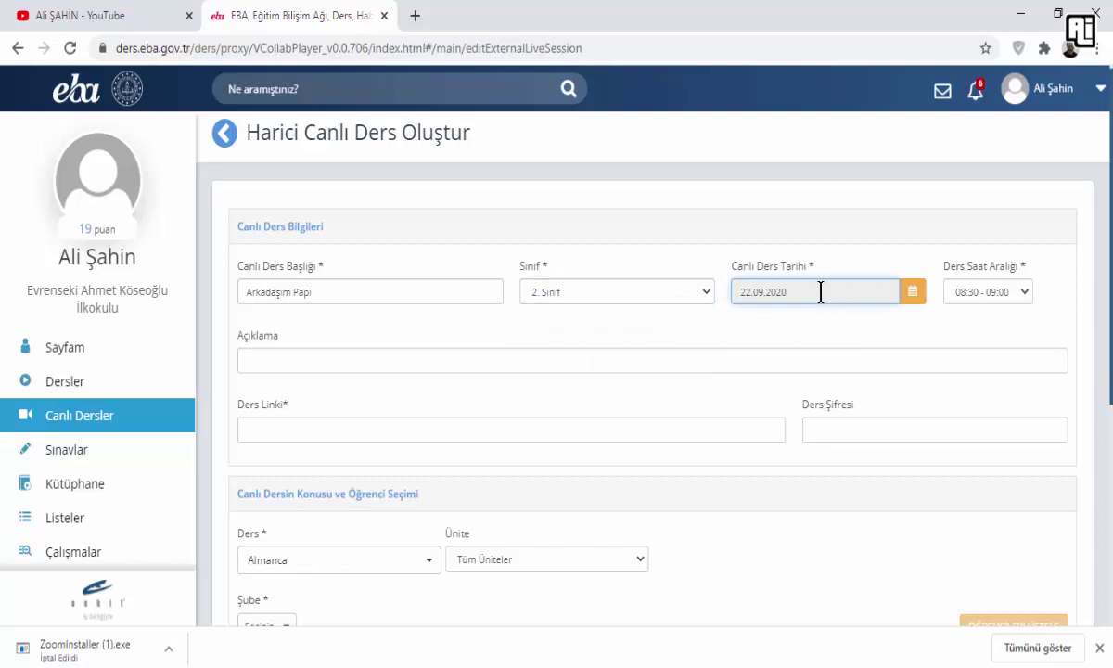
click(912, 293)
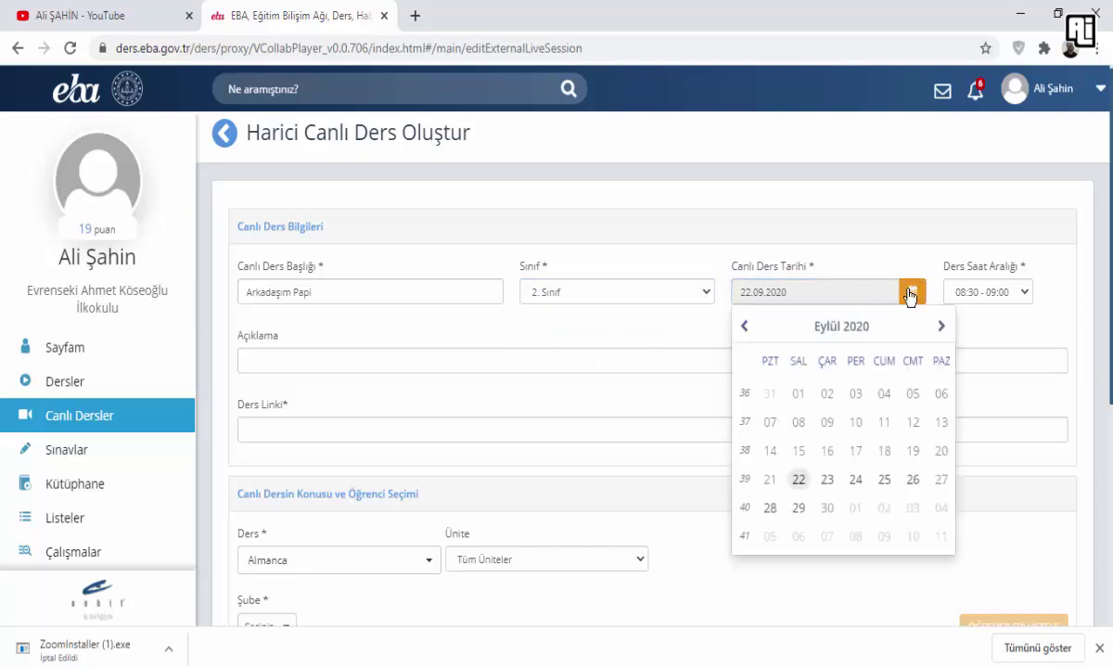
click(826, 480)
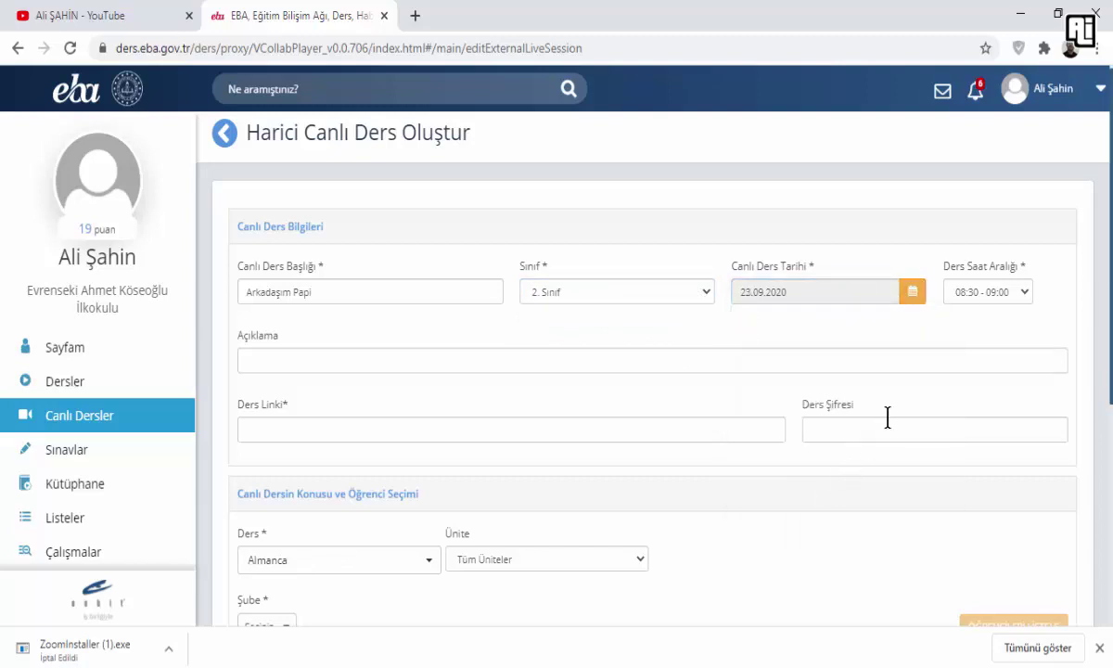
click(1025, 293)
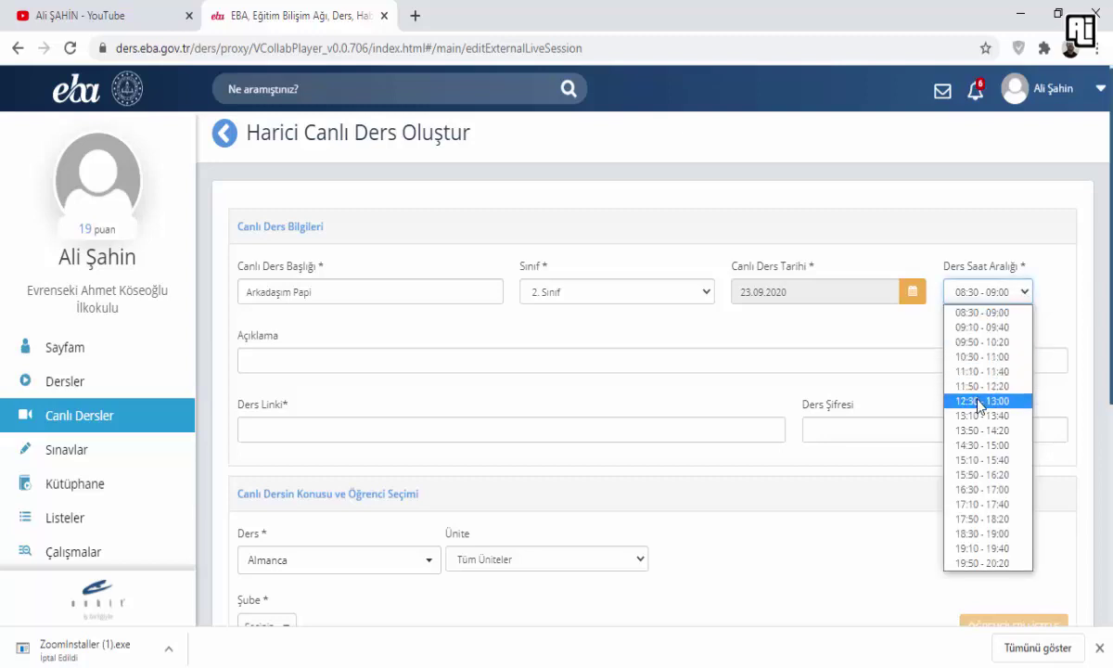
click(981, 401)
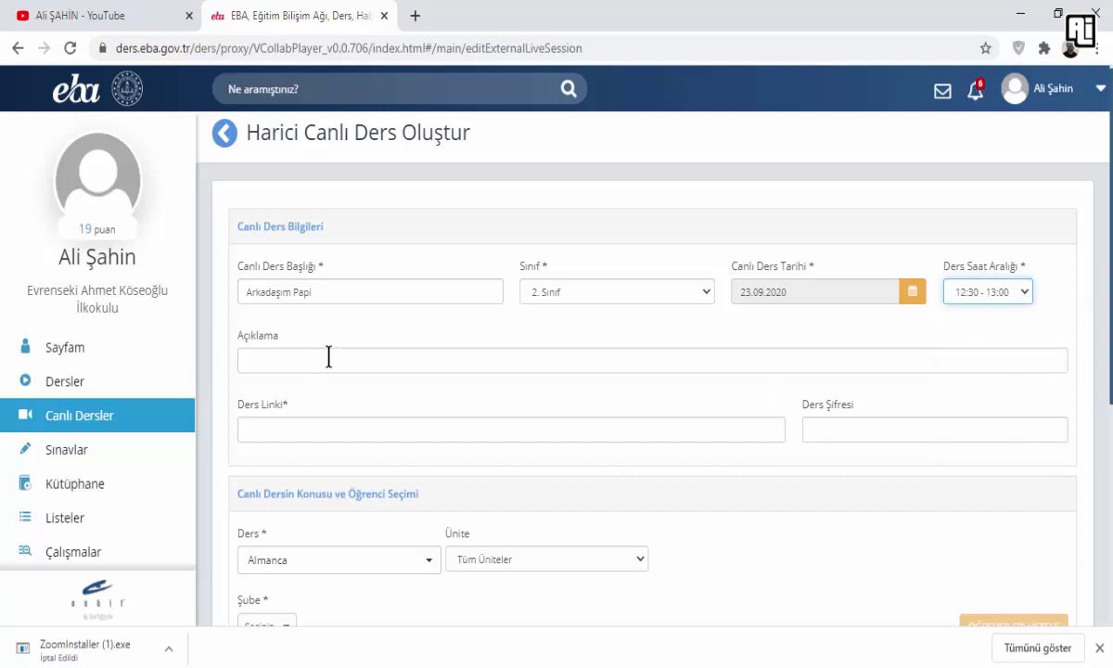
Set the live lesson's subject to Türkçe.
scroll(320, 462, down, 1)
click(419, 473)
scroll(309, 461, down, 1)
scroll(303, 264, down, 2)
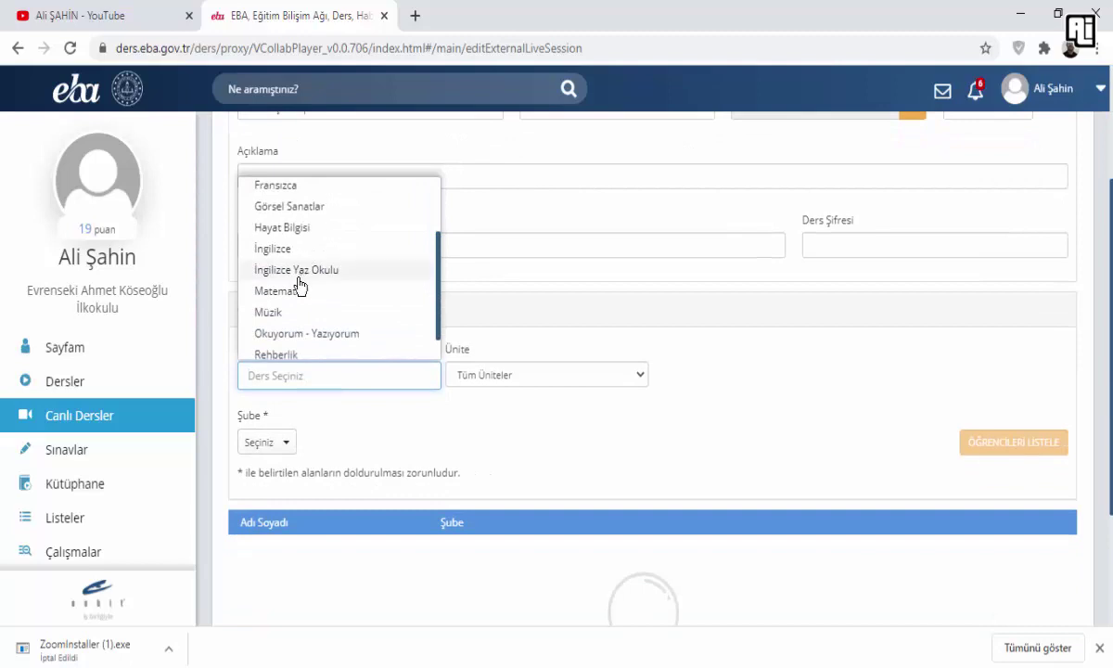
scroll(293, 321, down, 1)
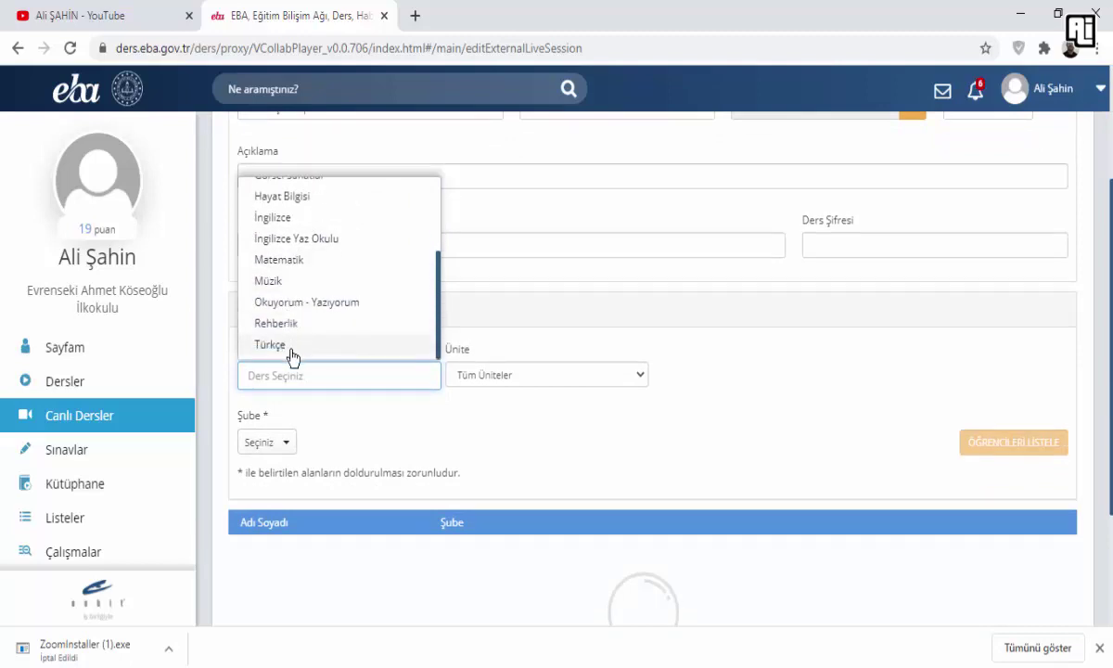
click(292, 345)
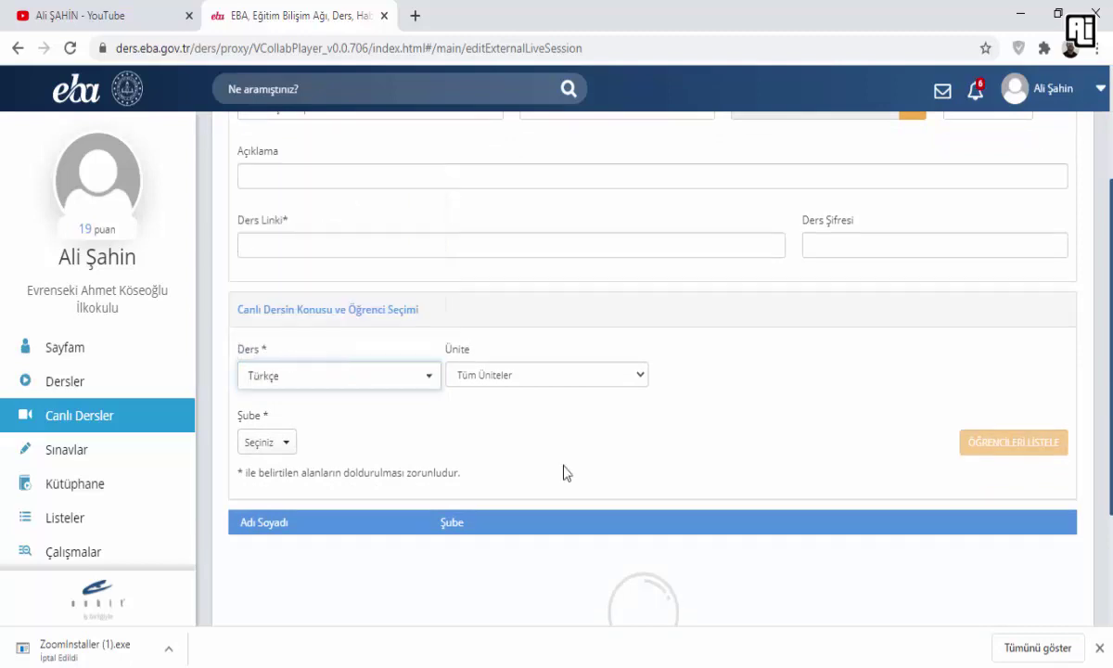
Check the unit options, keeping Tüm Üniteler, and assign the lesson to 2. Sınıf / B Şubesi.
click(620, 376)
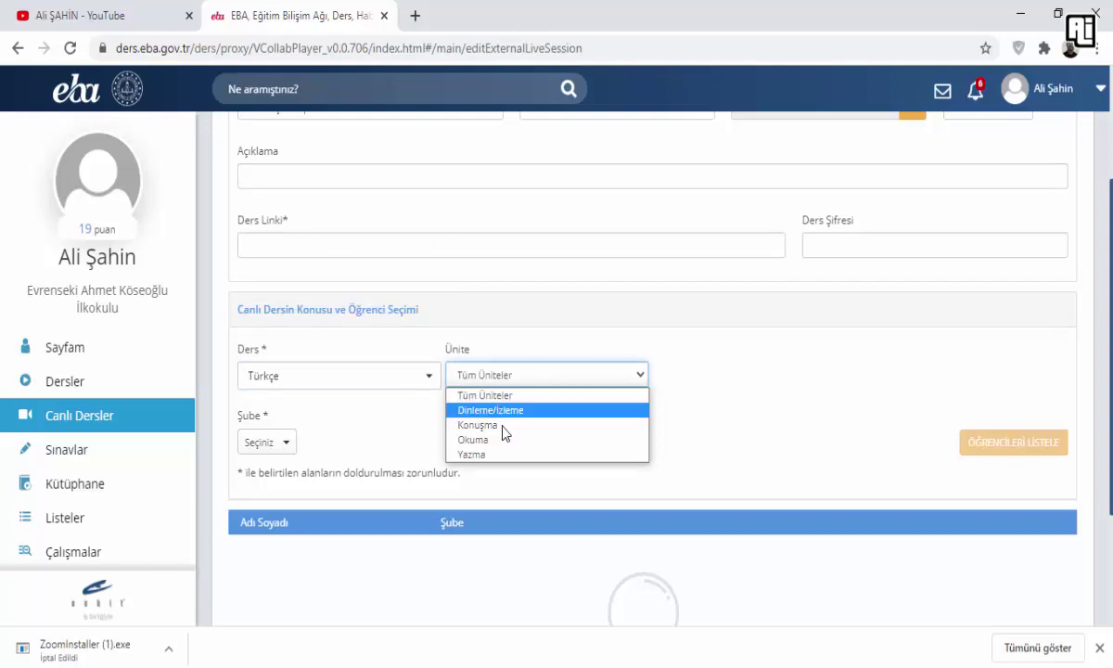
click(709, 387)
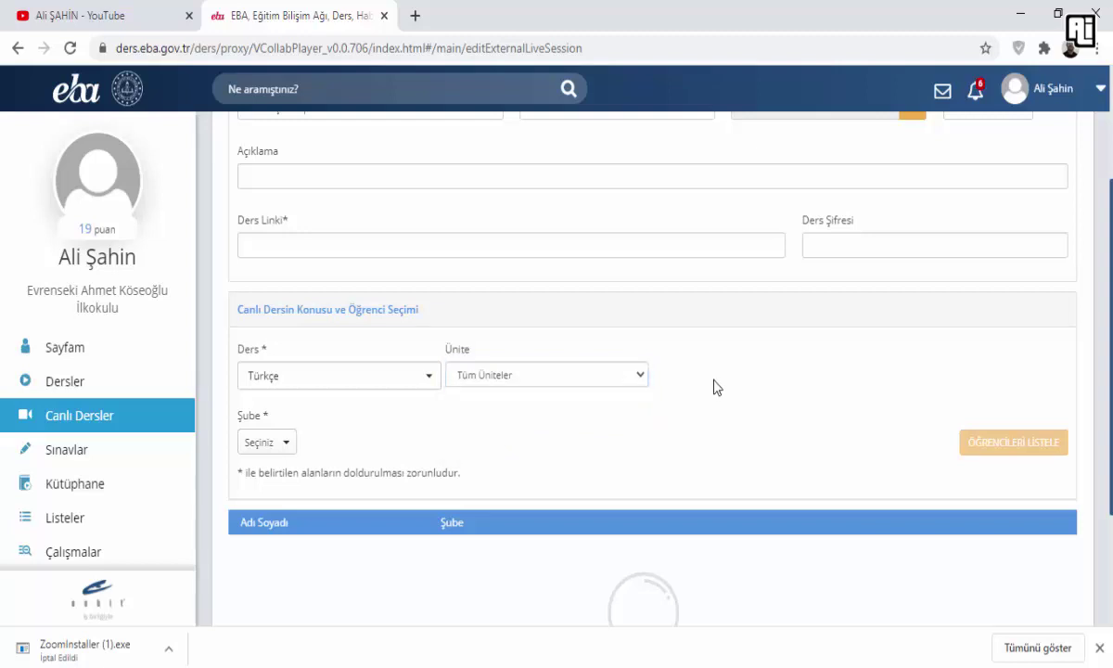
click(284, 441)
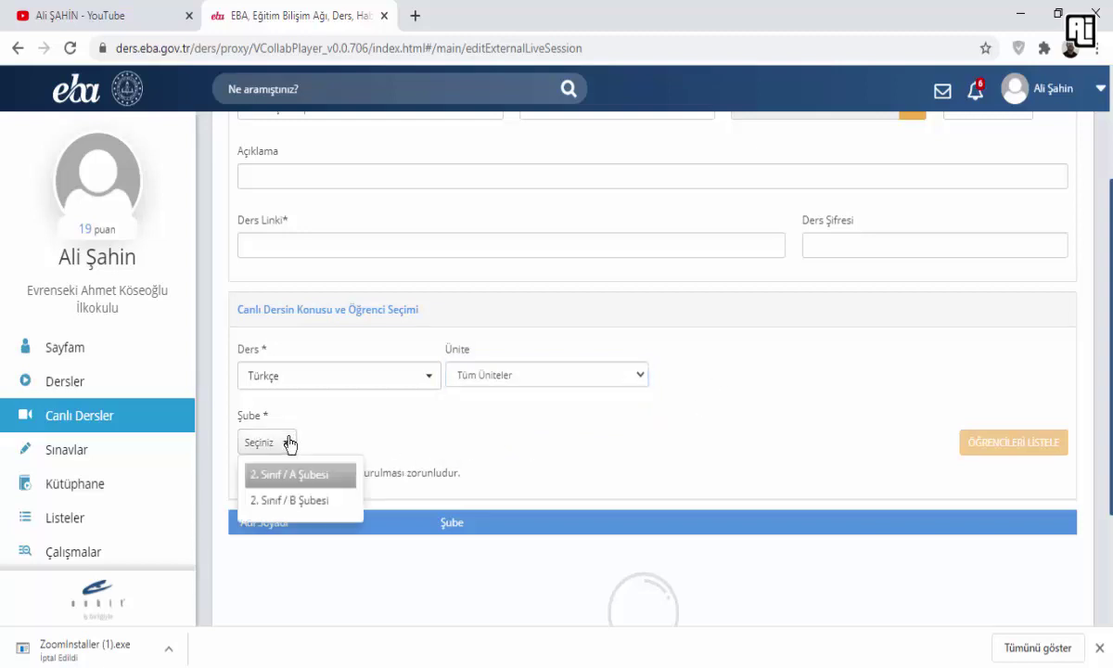
click(295, 501)
click(578, 444)
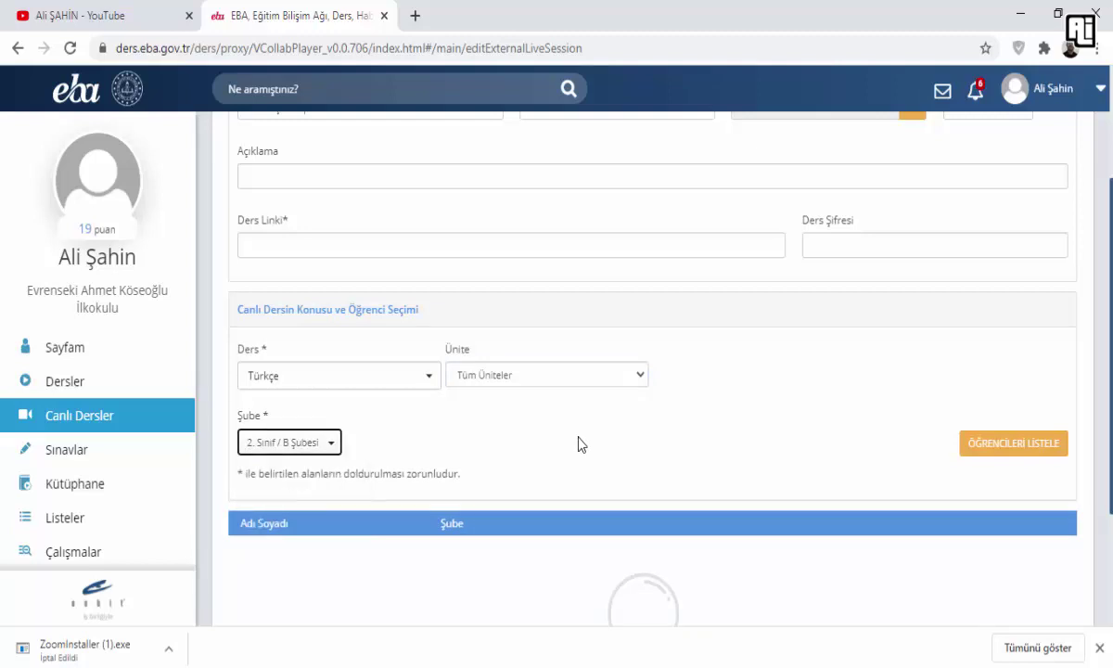
scroll(682, 446, up, 1)
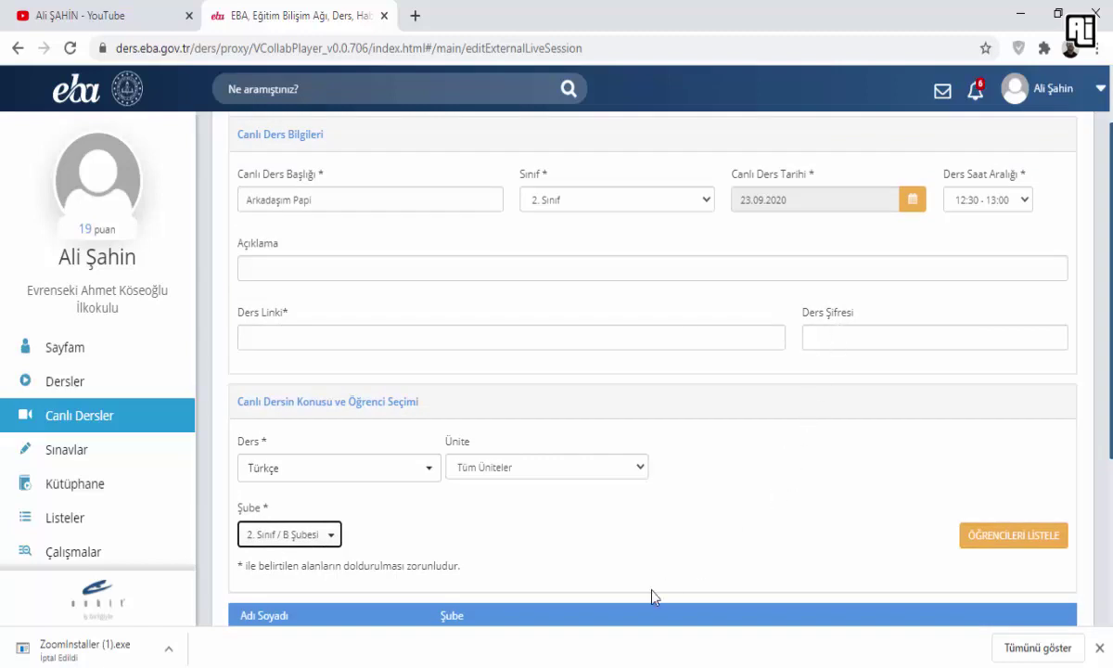
Switch to Zoom and start scheduling a new meeting with the topic "Arkadaşım Papi".
right_click(571, 667)
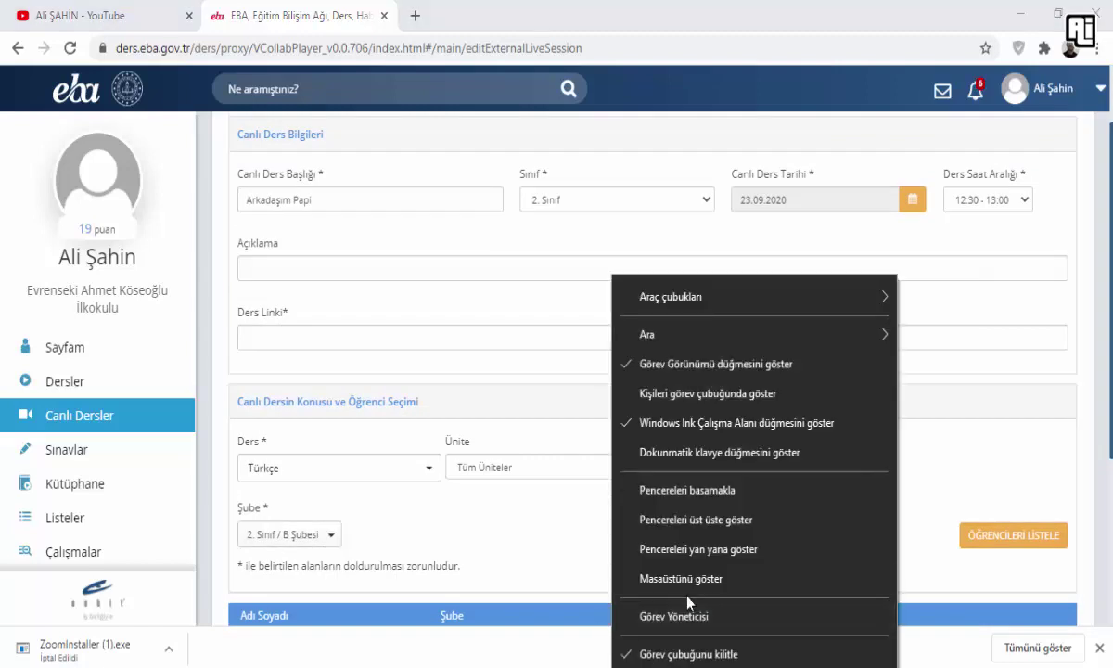
key(Escape)
mouse_move(541, 667)
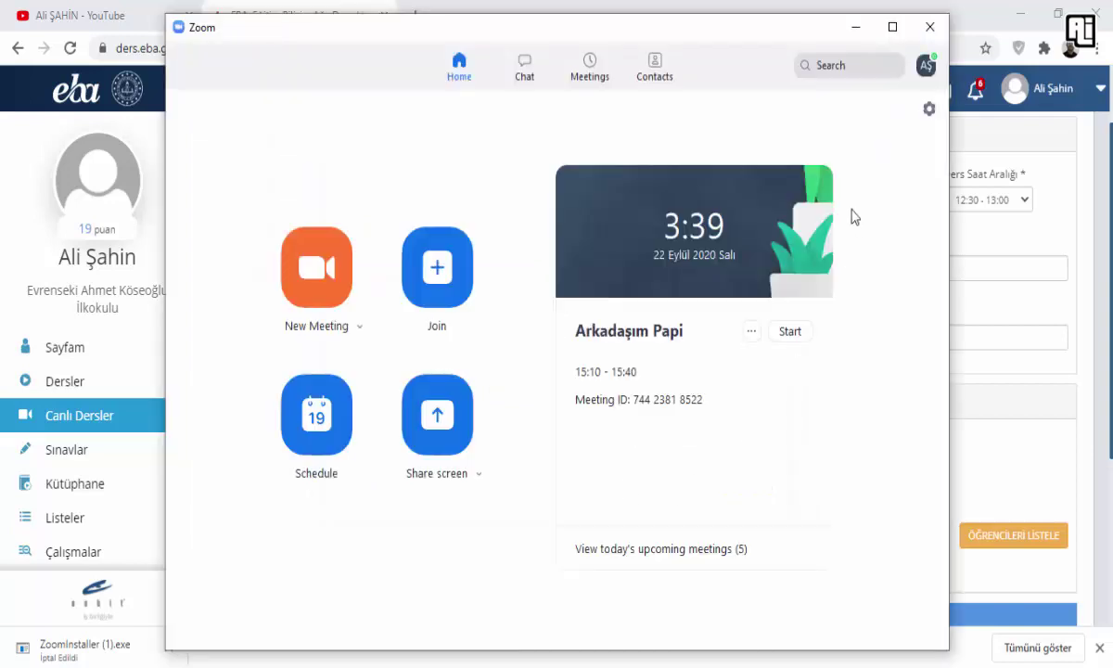
click(892, 27)
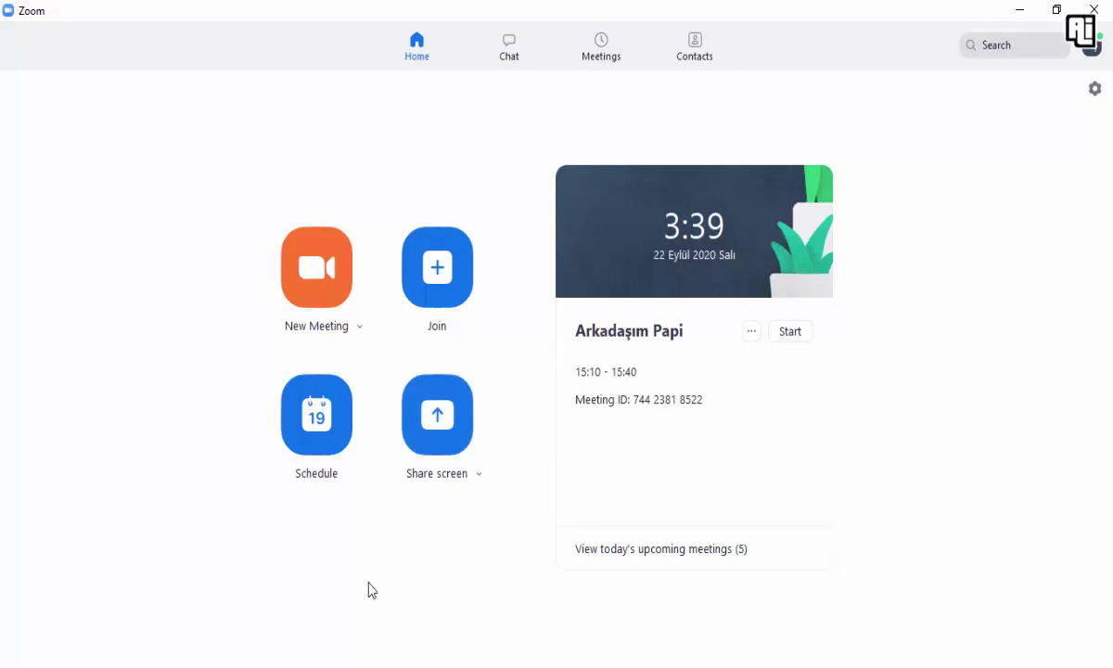
click(319, 432)
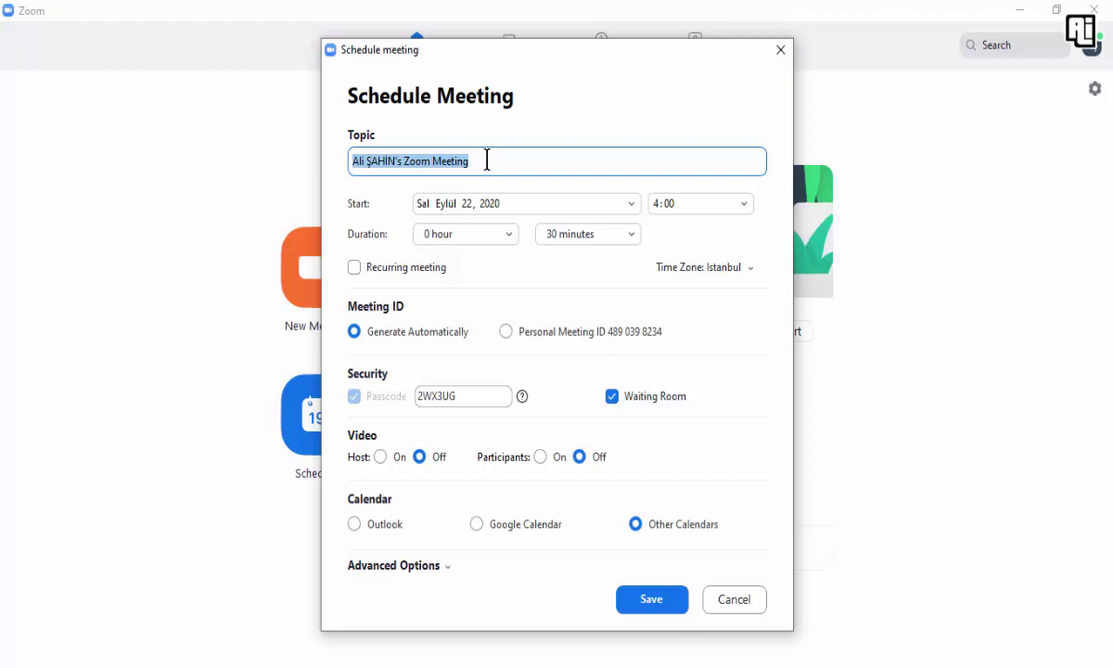
text(Ar)
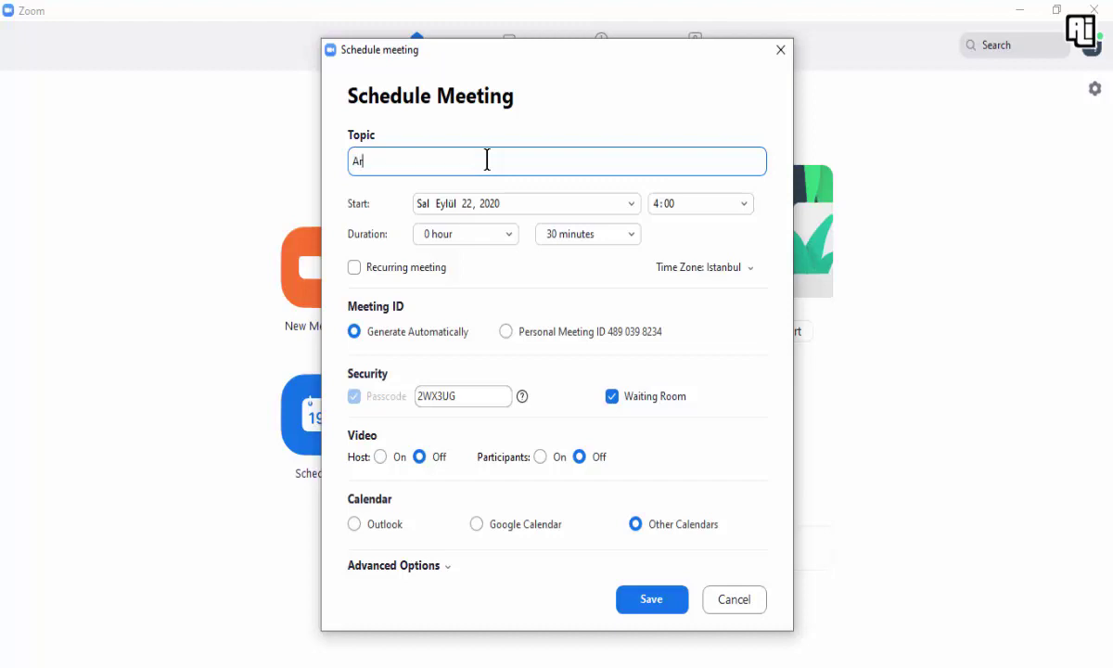
text(kadaşım Pai)
key(BackSpace)
text(pi)
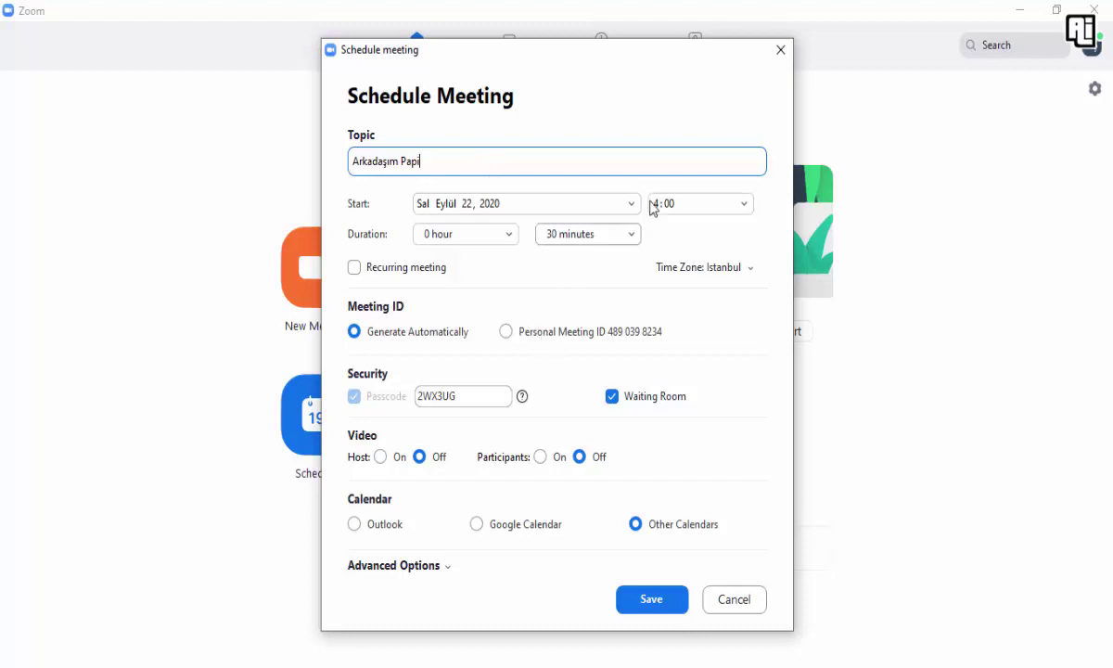
Set the Zoom meeting's start date to Eylül 23, 2020.
click(525, 206)
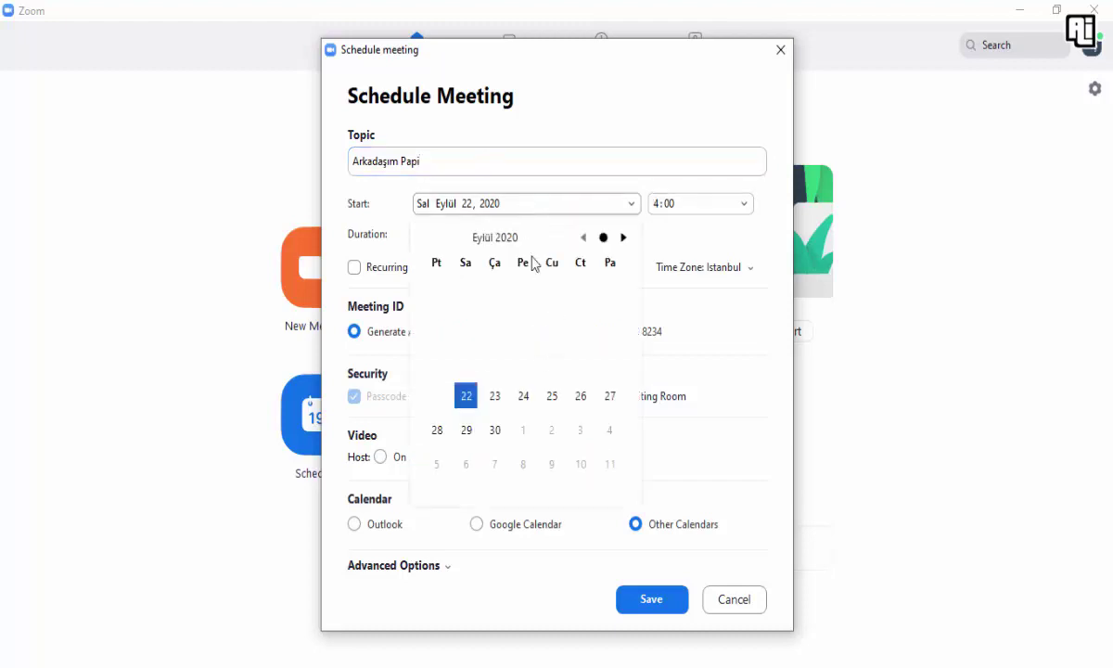
click(494, 397)
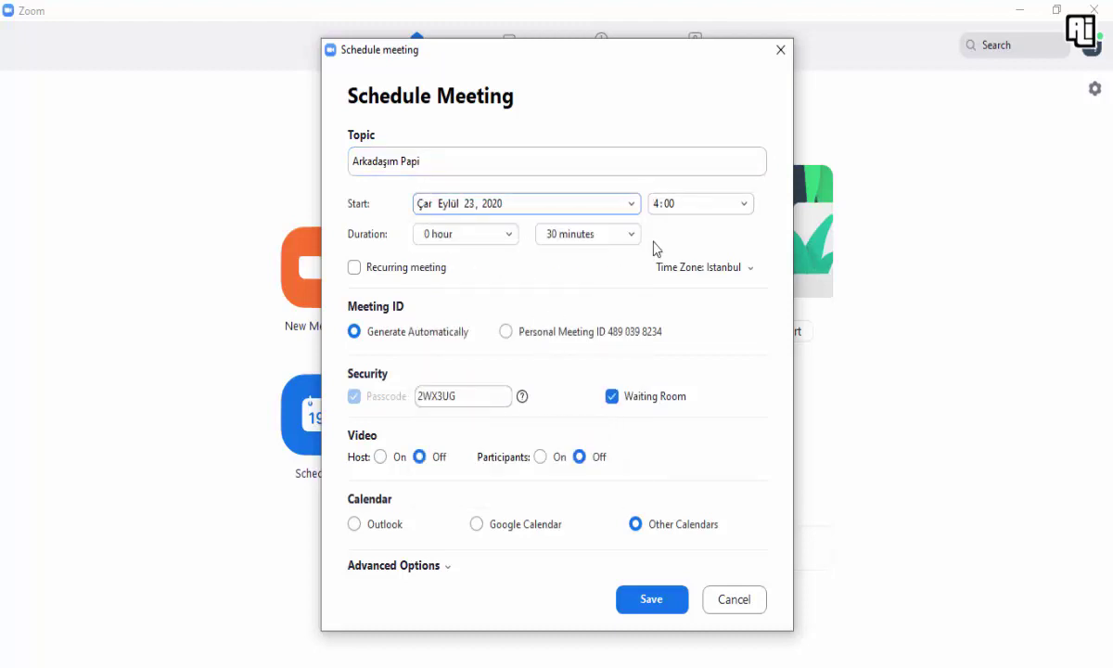
click(720, 208)
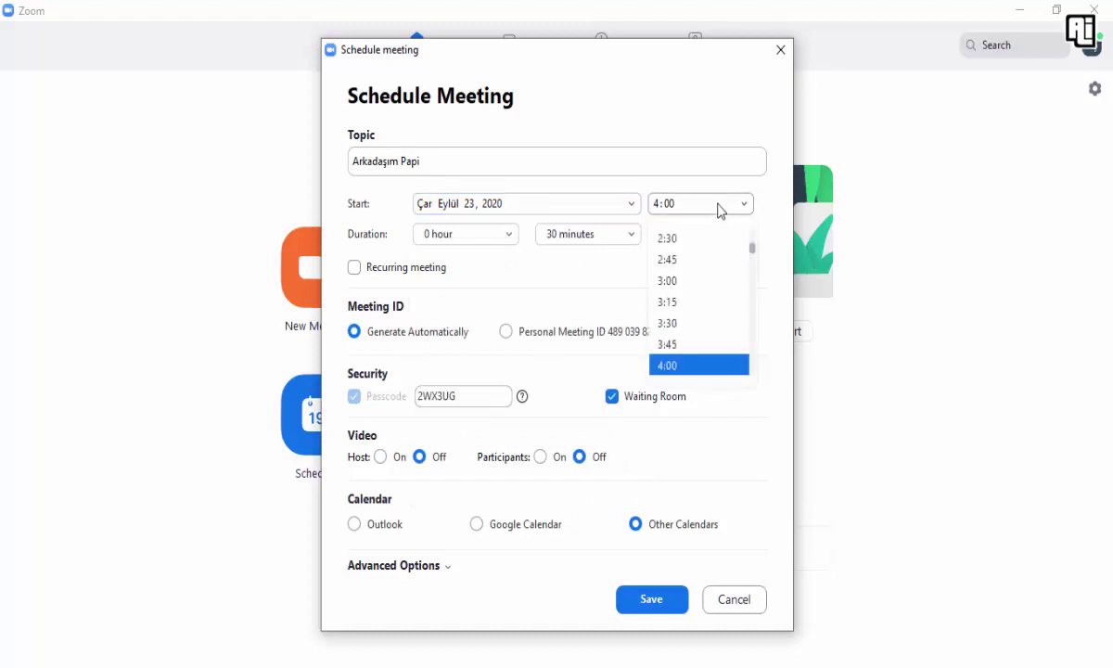
Switch to the EBA lesson form in Chrome and change the lesson's time slot to 11:50 - 12:20.
click(412, 617)
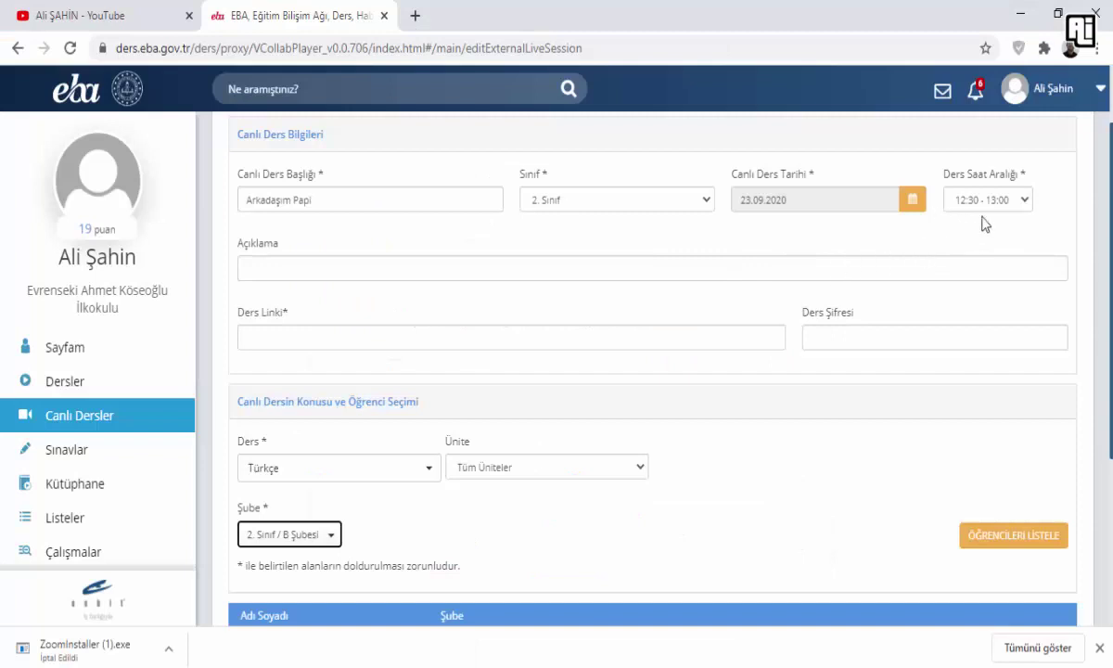
scroll(616, 574, down, 1)
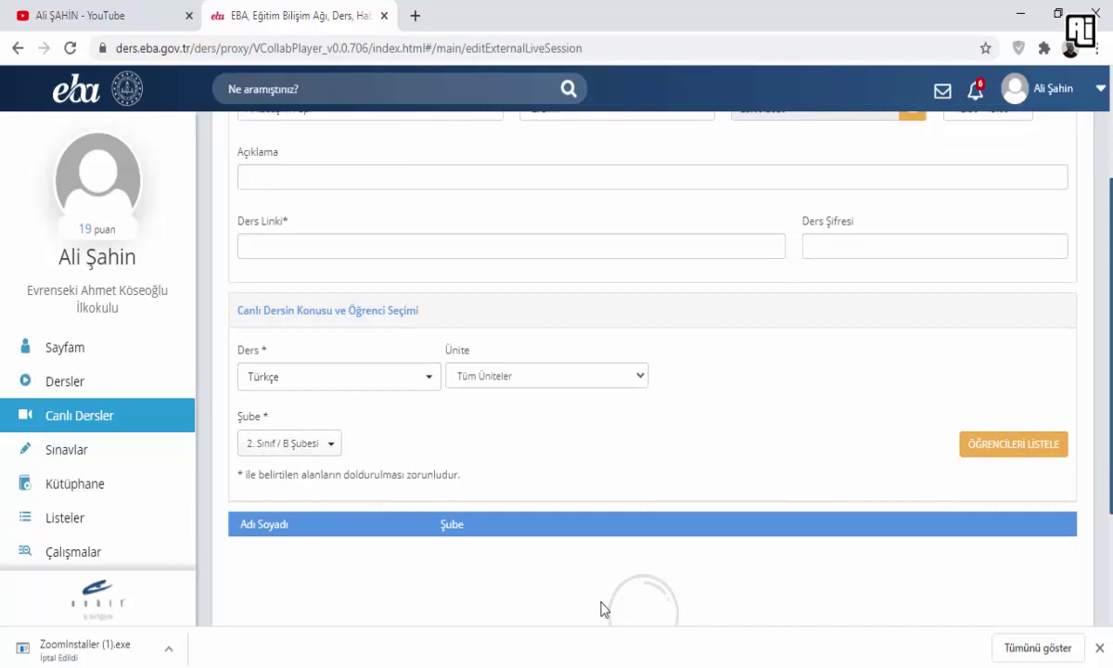
scroll(918, 417, up, 3)
click(1021, 295)
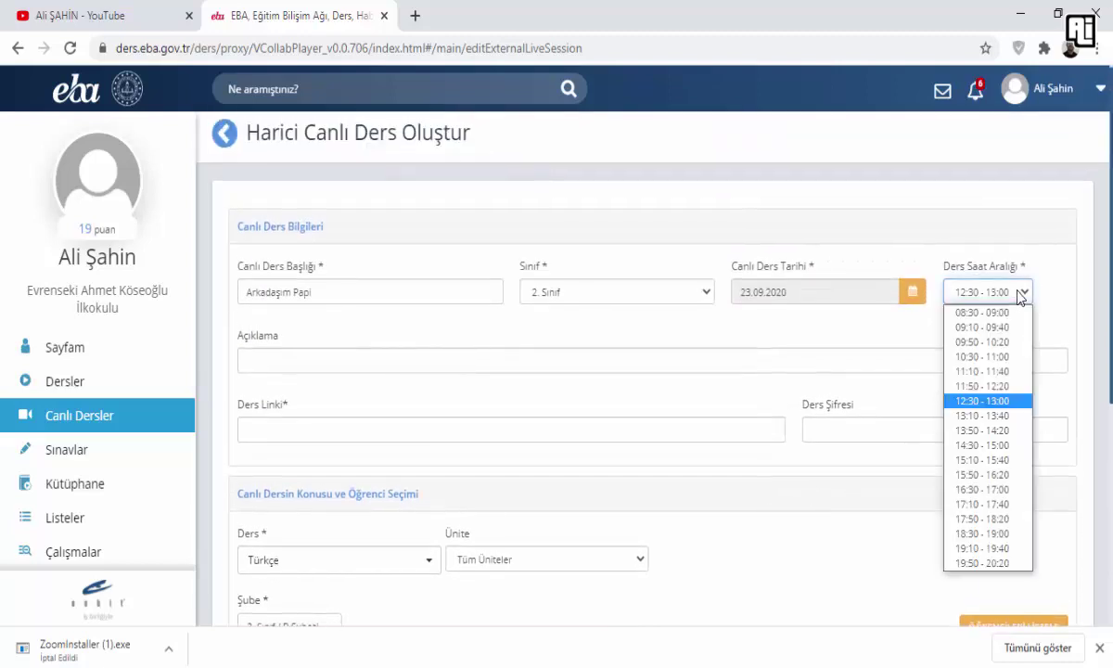
click(969, 386)
Return to Zoom's meeting scheduling dialog and set the start time to 11:50.
mouse_move(541, 664)
click(540, 614)
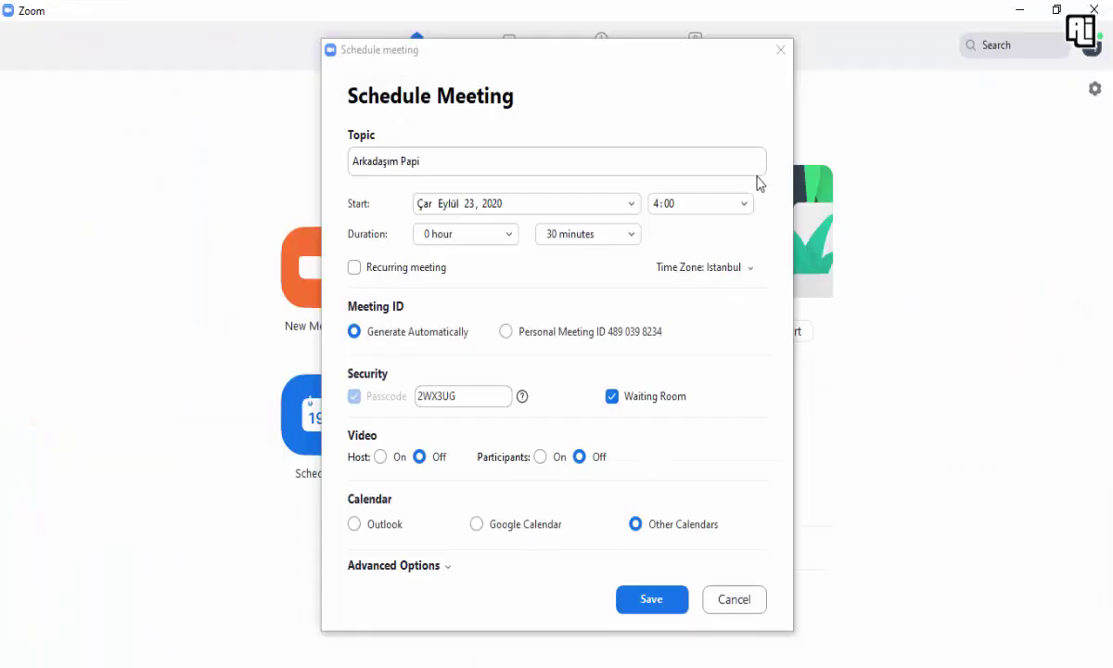
click(745, 206)
scroll(698, 273, down, 4)
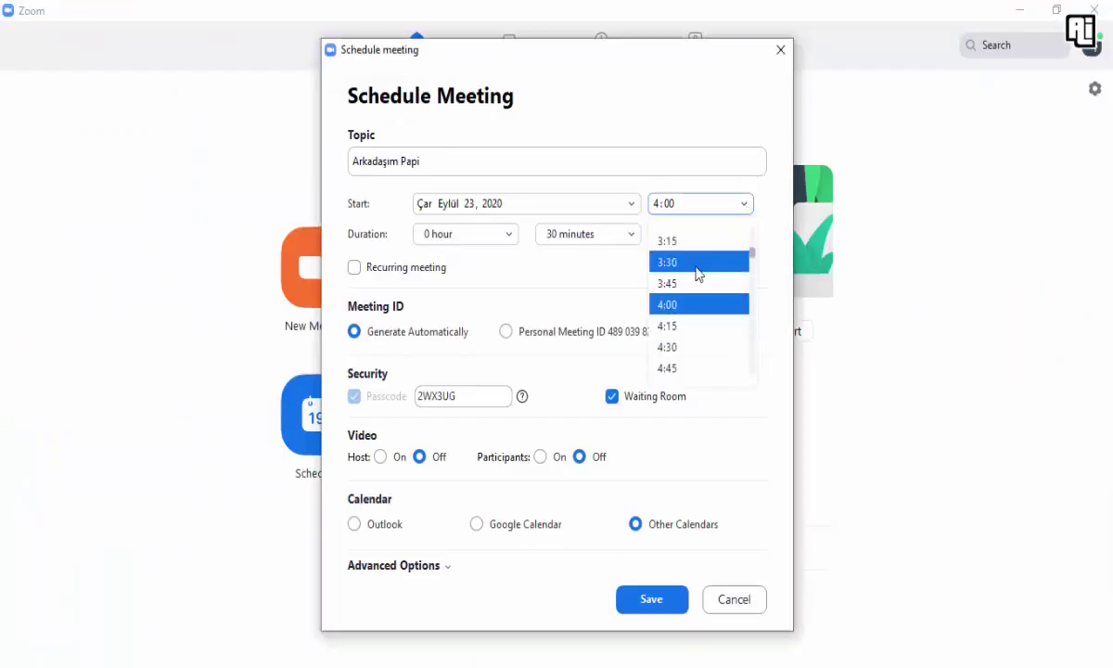
scroll(697, 274, down, 6)
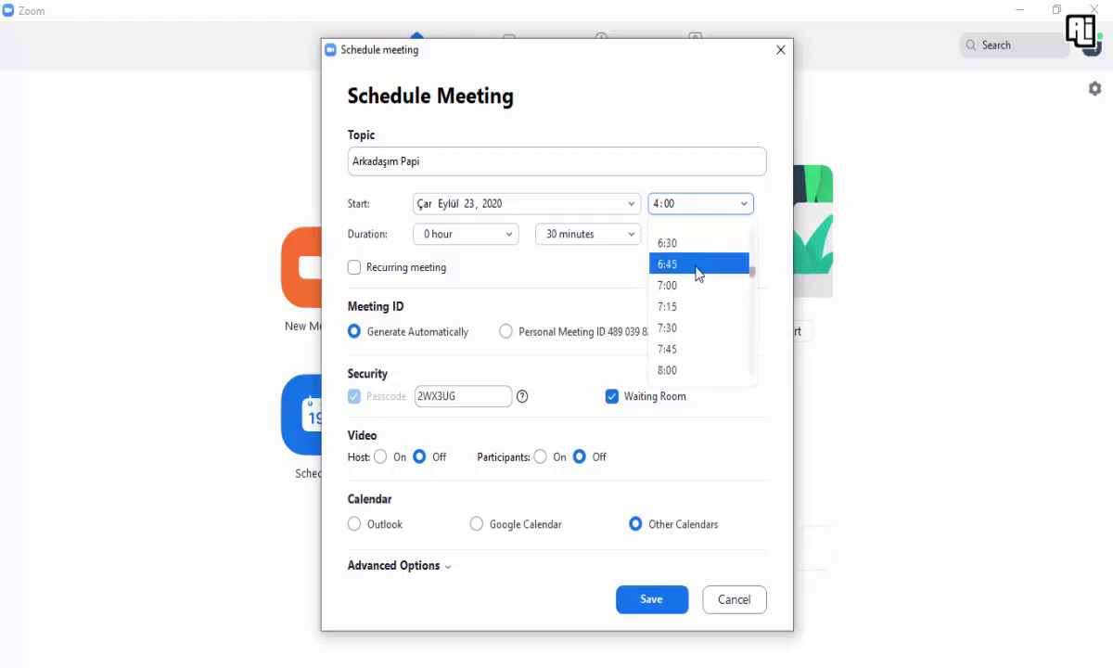
scroll(697, 274, down, 2)
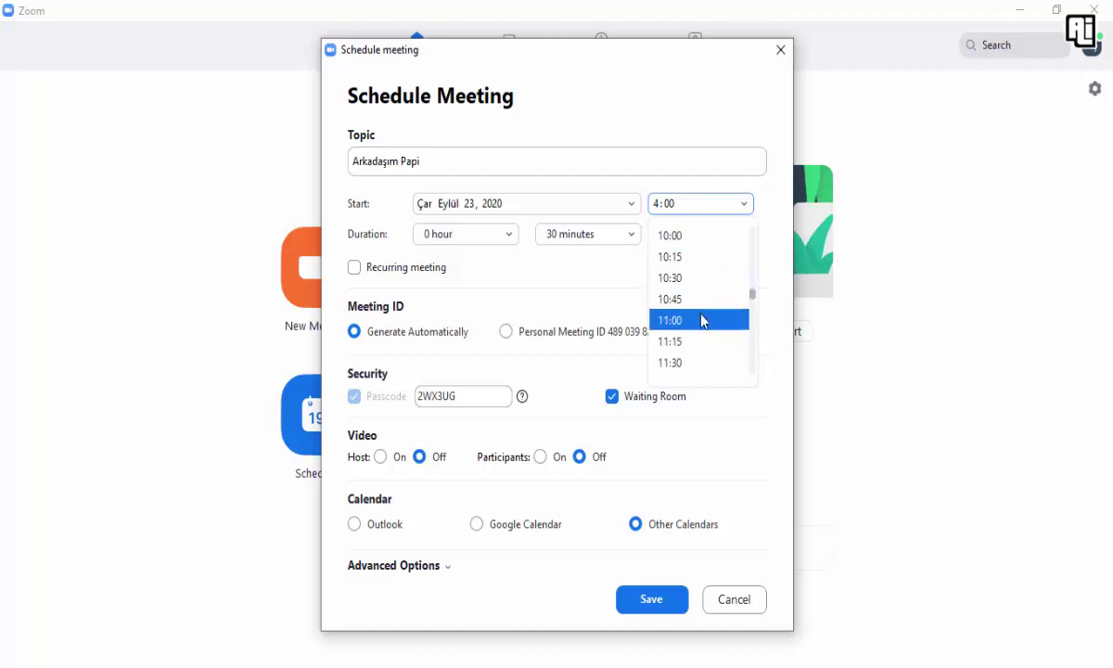
click(671, 321)
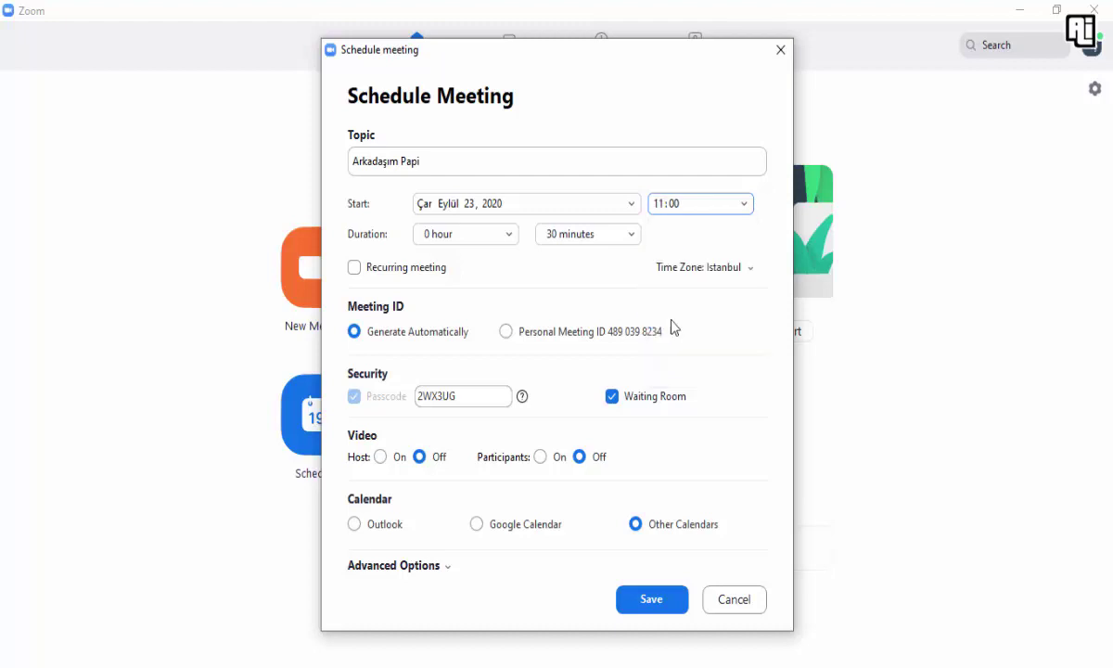
click(729, 208)
scroll(699, 367, down, 1)
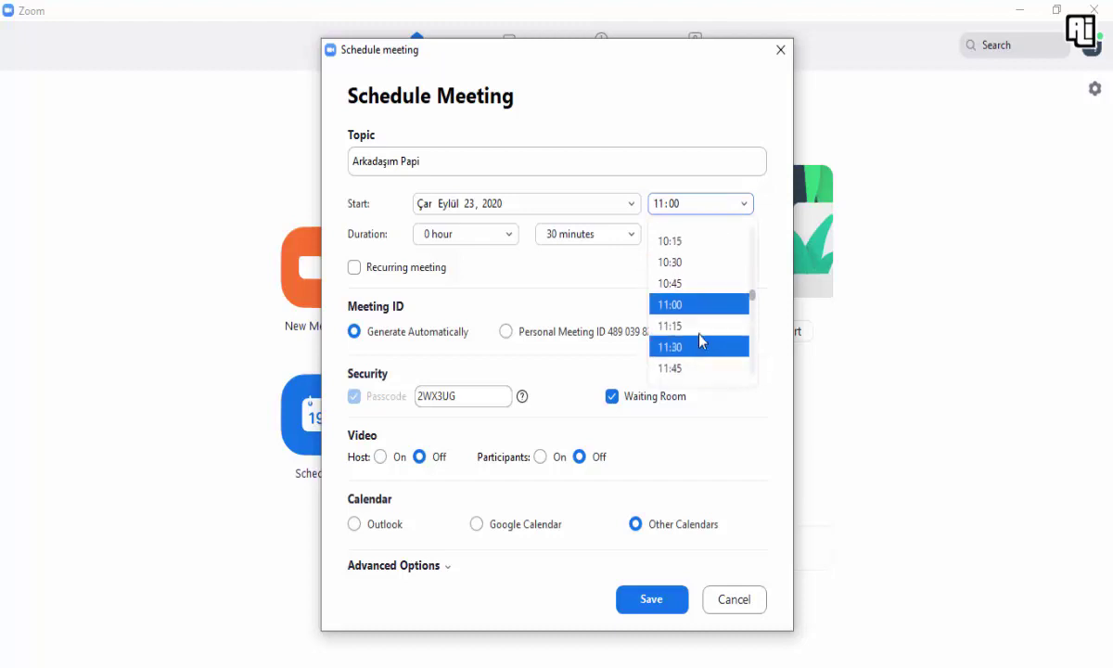
scroll(705, 325, down, 1)
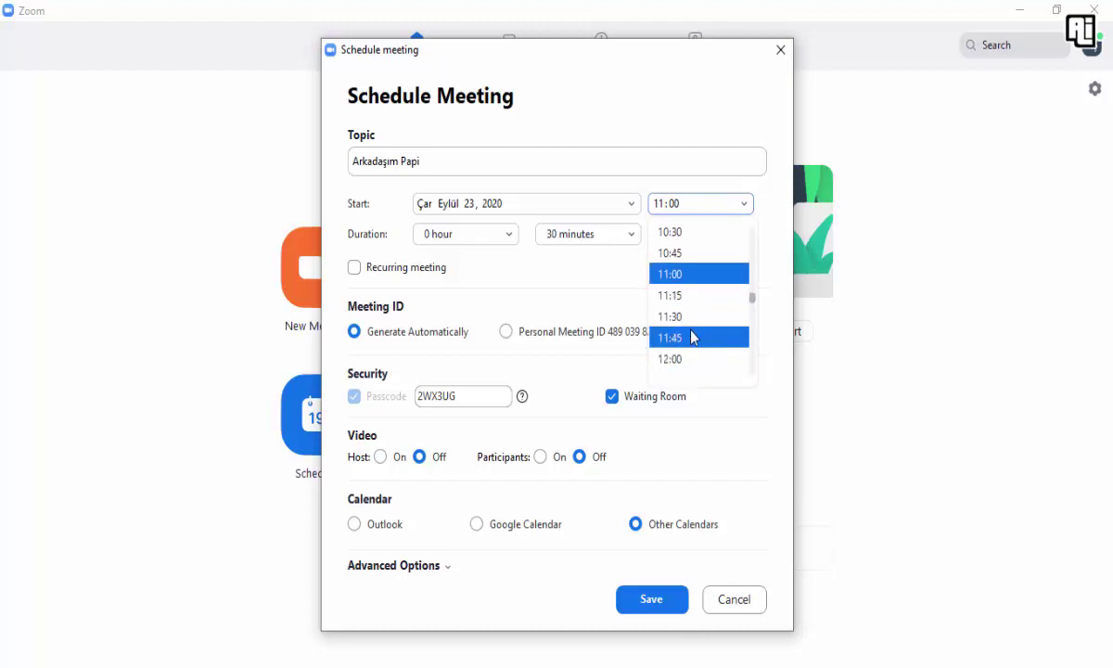
click(674, 213)
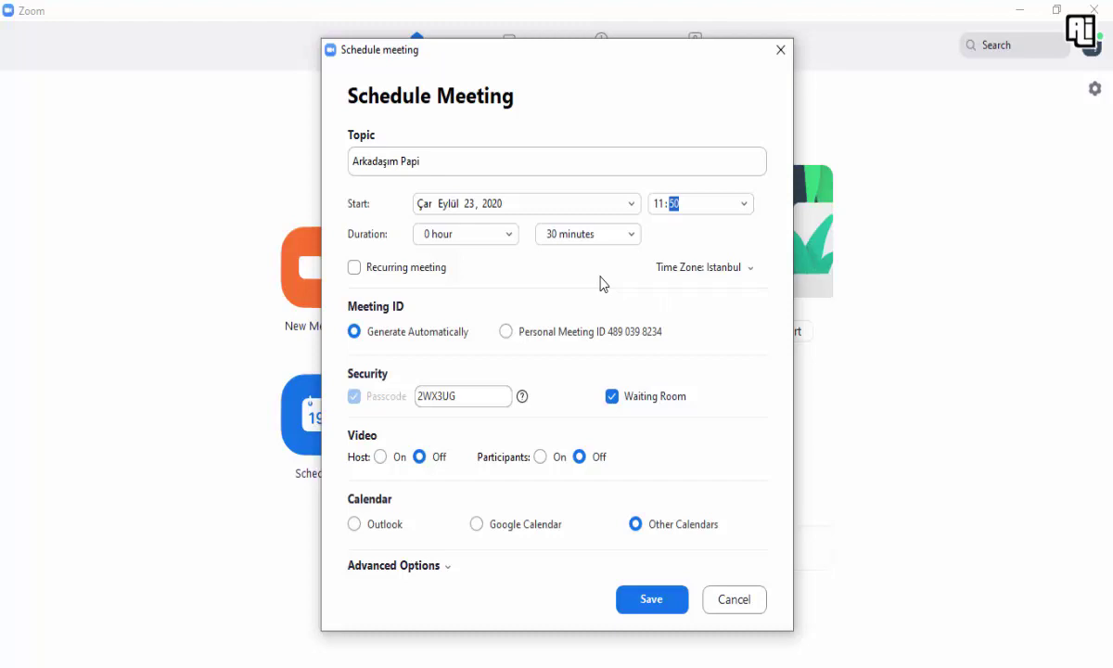
Keep the Waiting Room option enabled and save the scheduled Zoom meeting.
click(612, 399)
click(612, 397)
click(652, 599)
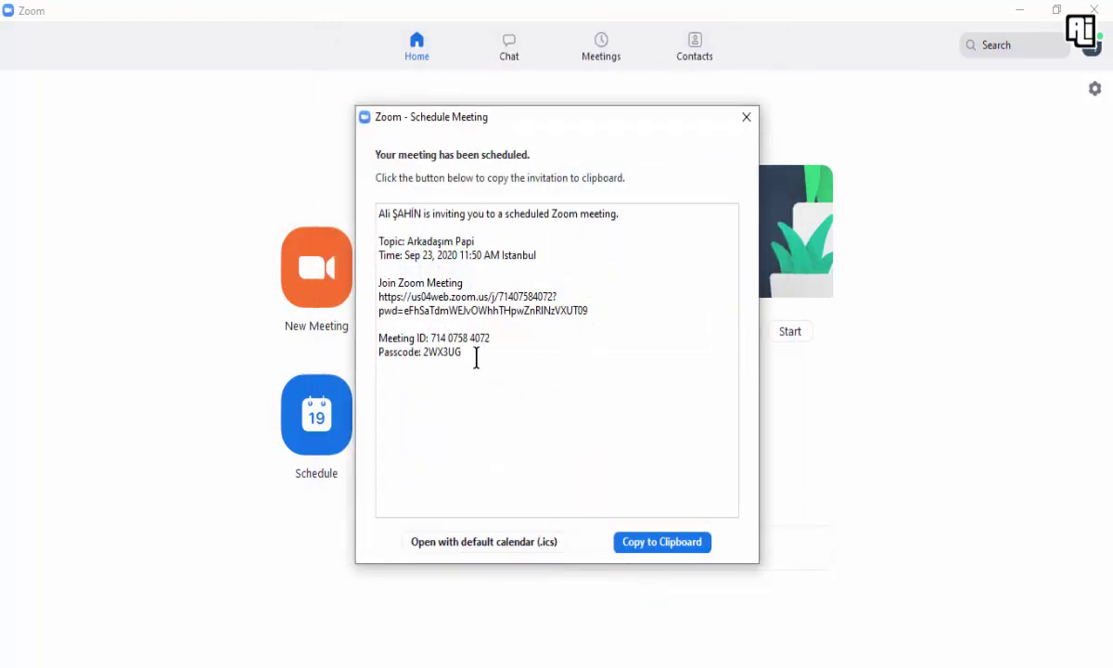
Copy the meeting passcode from the Zoom invitation into the Ders Şifresi field of the EBA lesson form.
drag(461, 355, 426, 355)
key(ctrl+c)
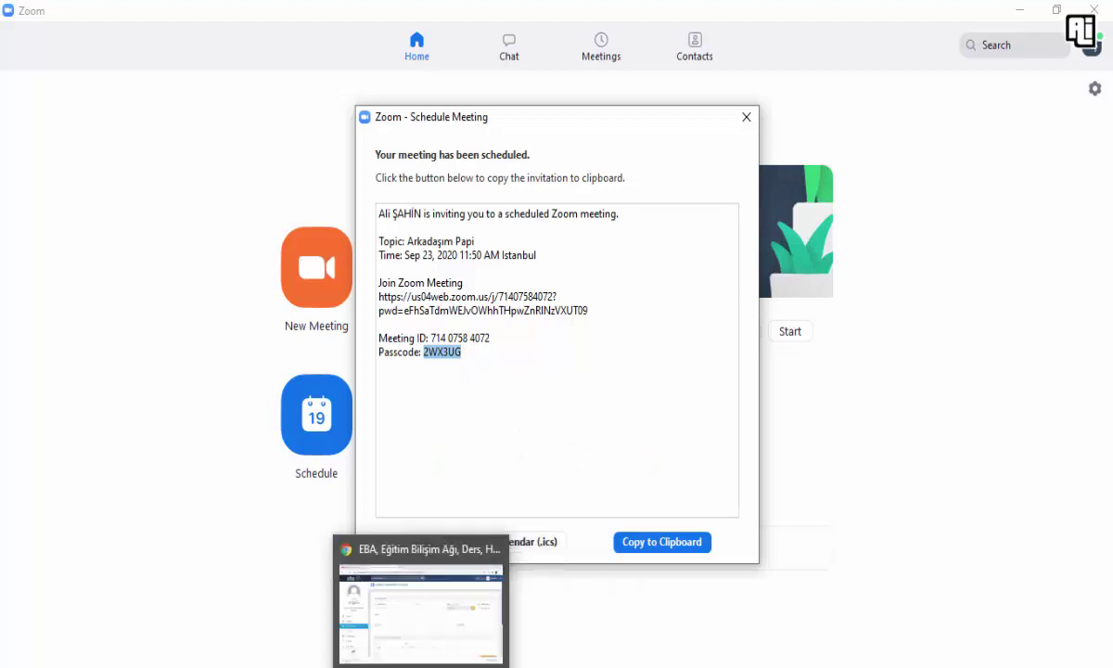
click(461, 648)
click(853, 433)
key(ctrl+v)
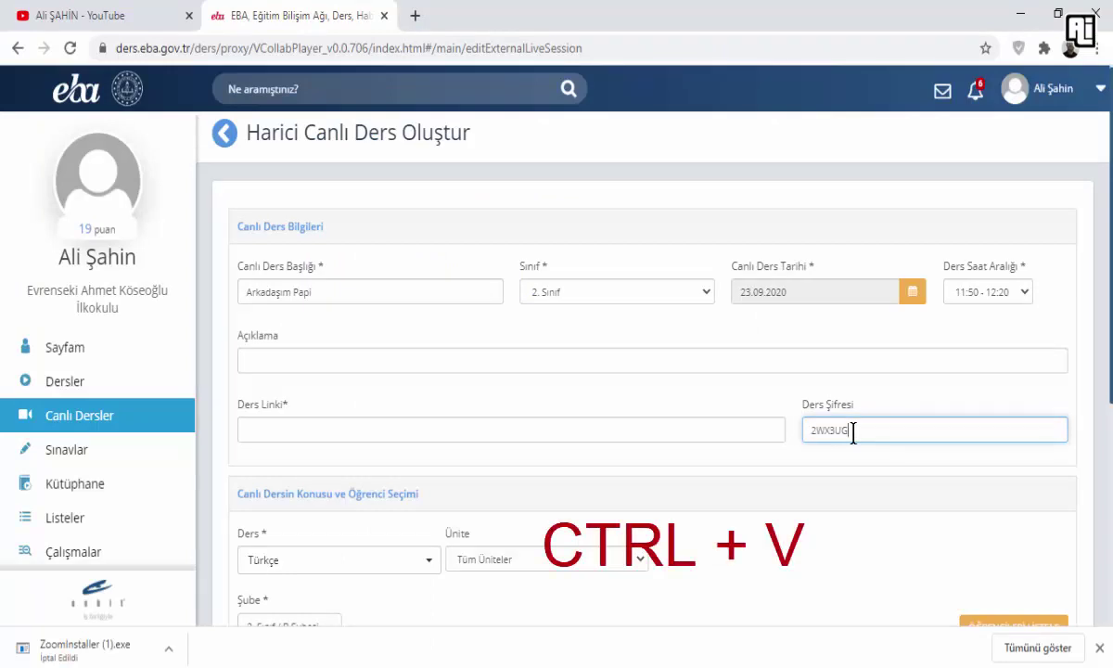
Copy the join link from the Zoom invitation into the Ders Linki field of the EBA lesson form.
mouse_move(541, 667)
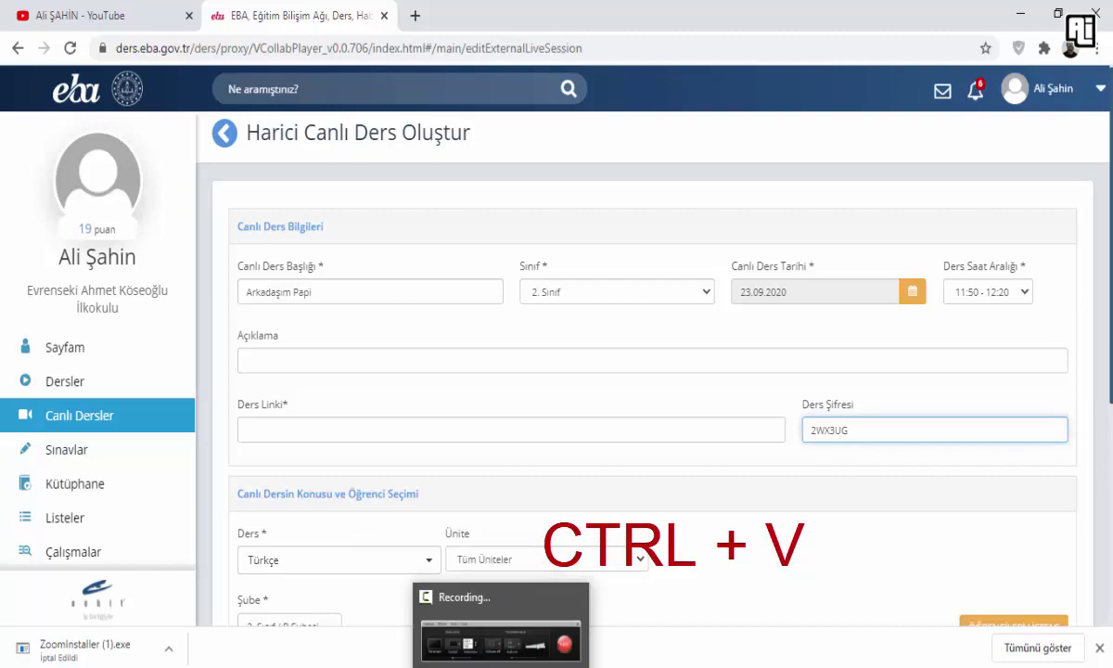
click(541, 608)
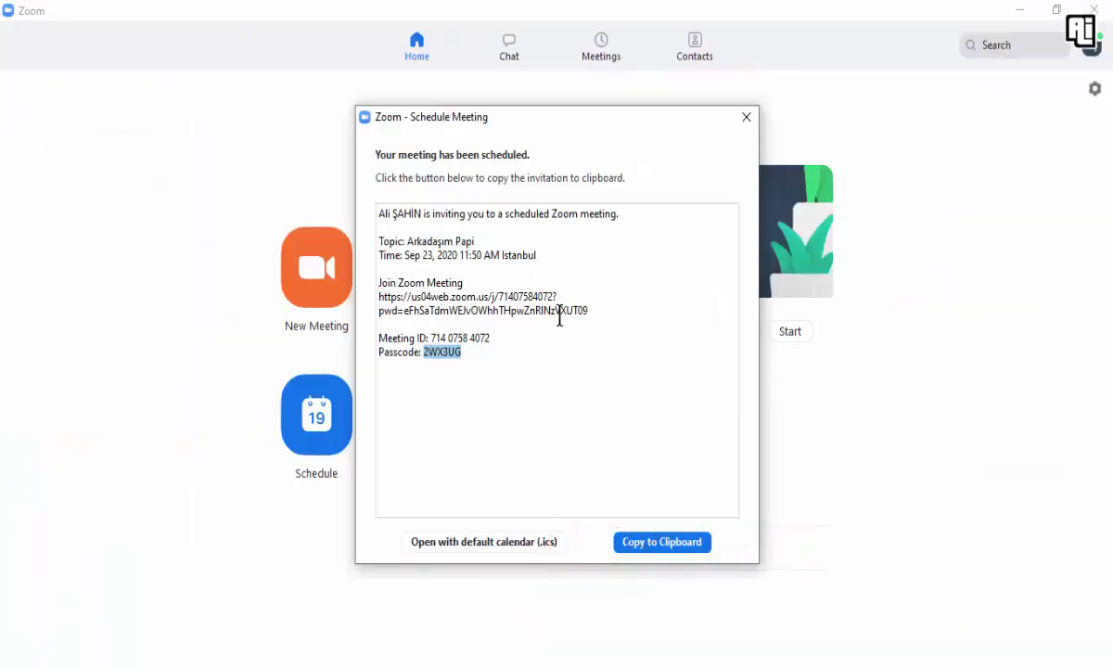
drag(591, 311, 378, 303)
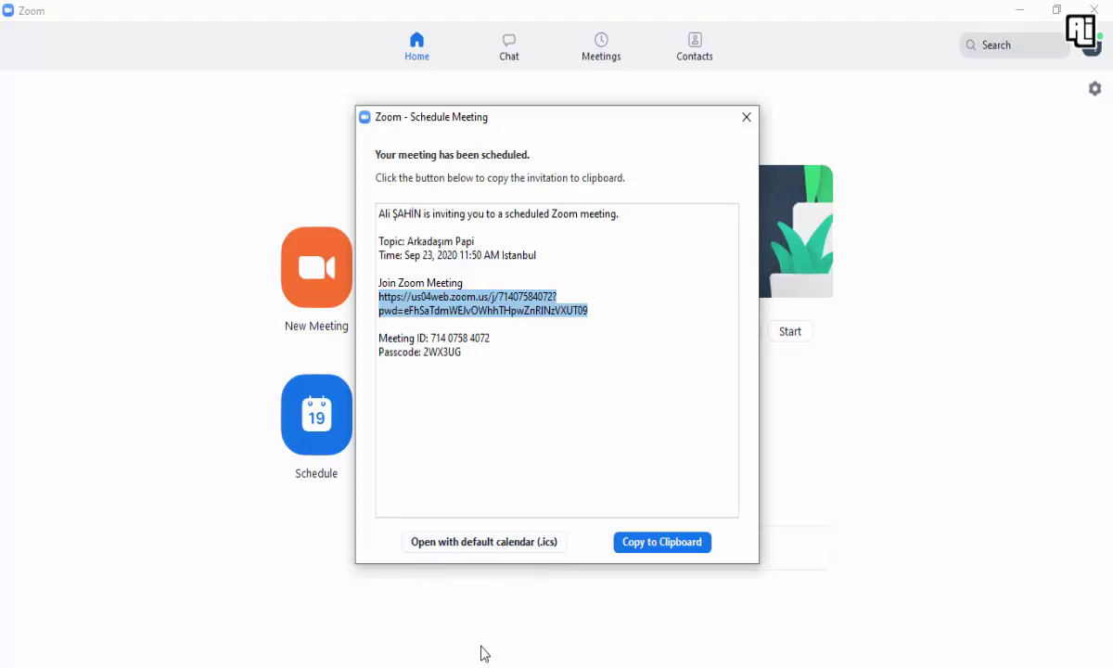
click(422, 636)
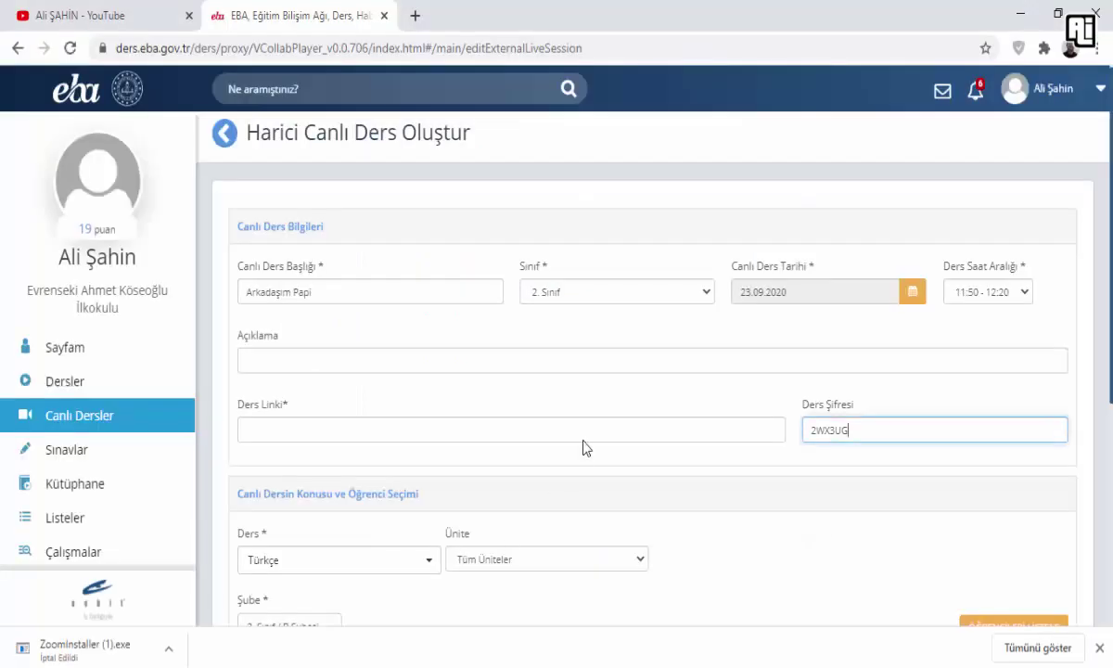
click(397, 427)
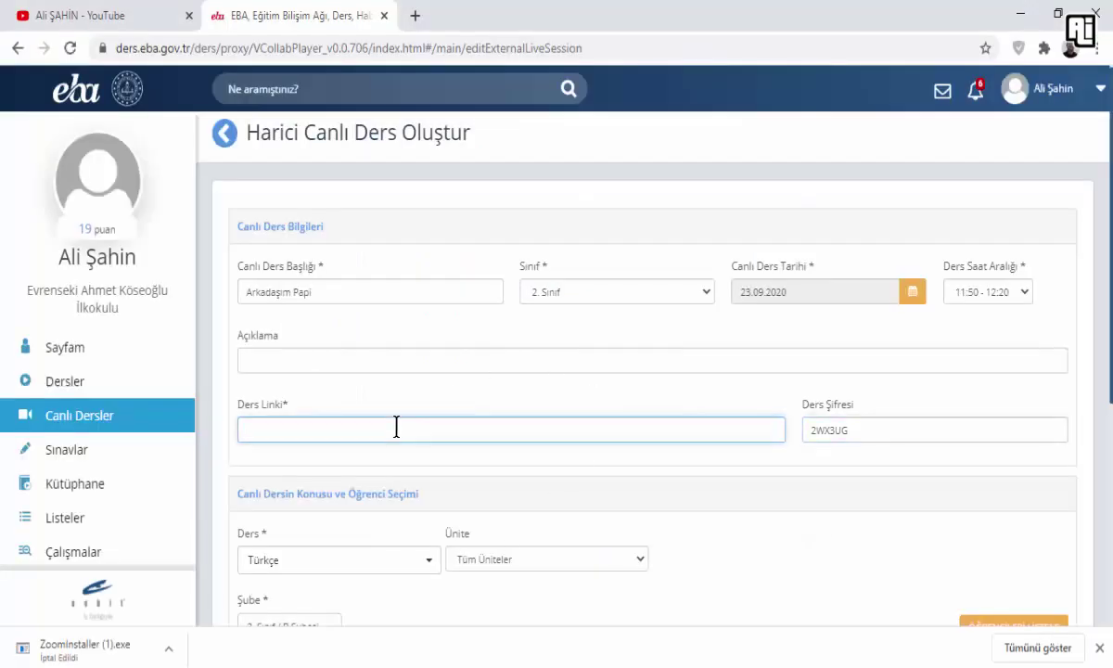
key(ctrl+v)
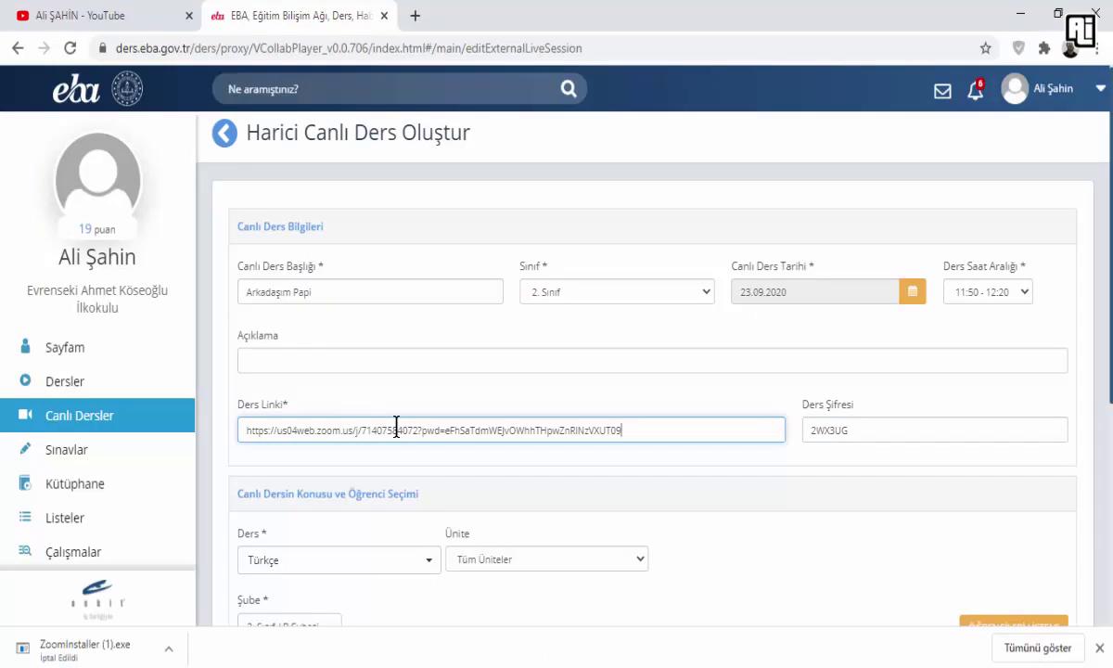
click(808, 536)
Review the completed lesson form, list the students of 2. Sınıf / B Şubesi, and look through the participant list.
scroll(809, 536, down, 2)
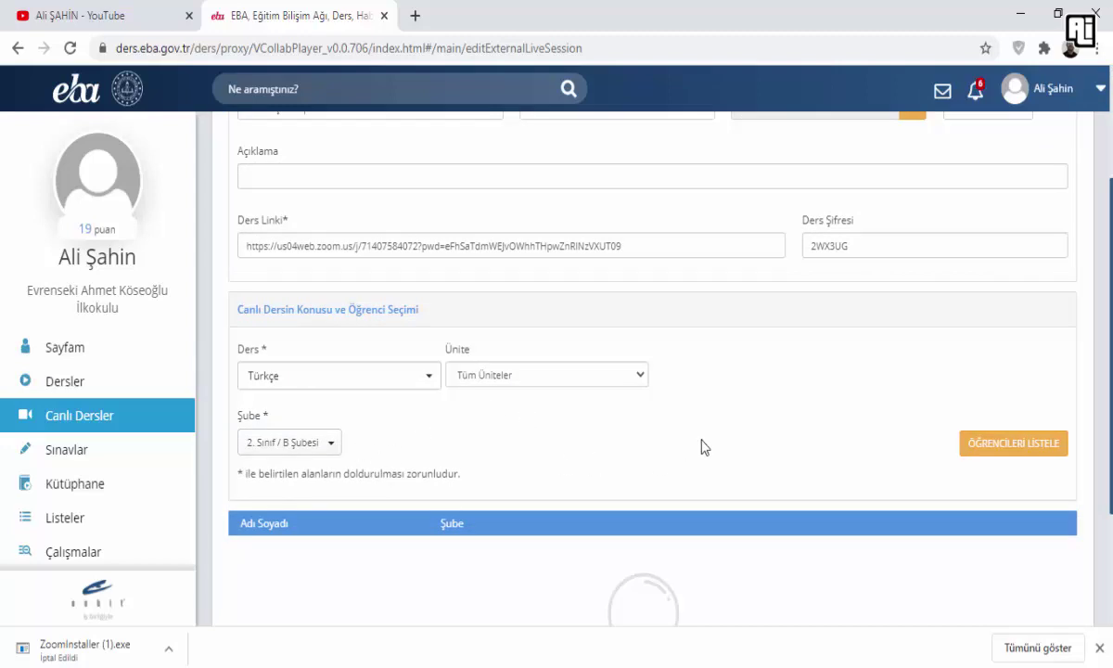
scroll(705, 447, up, 2)
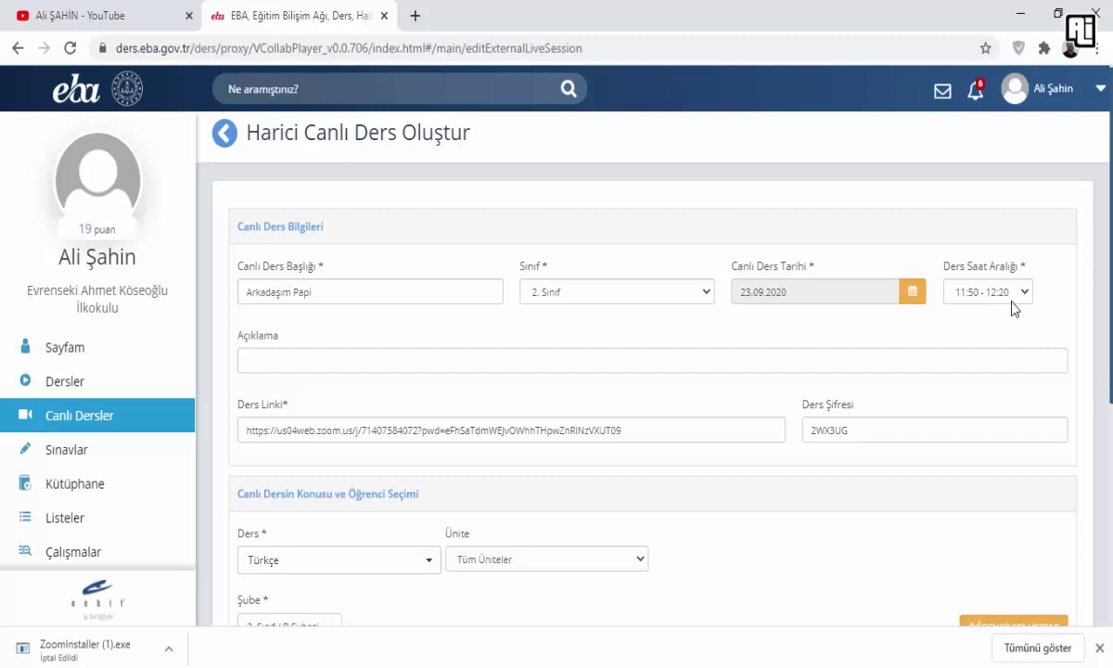
scroll(924, 398, down, 3)
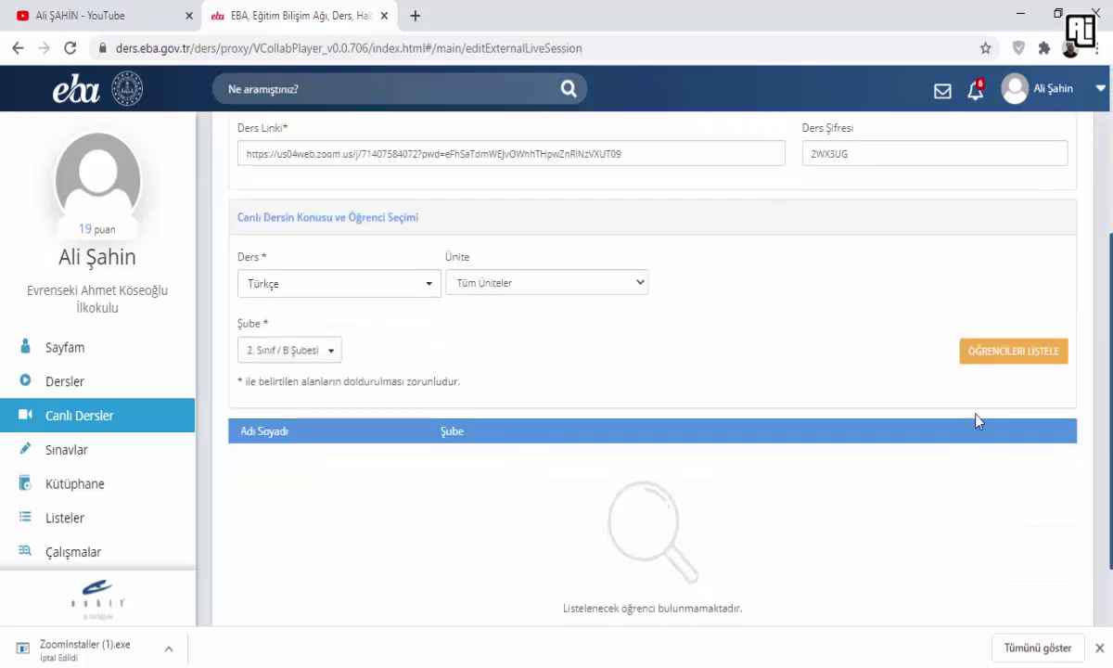
click(993, 352)
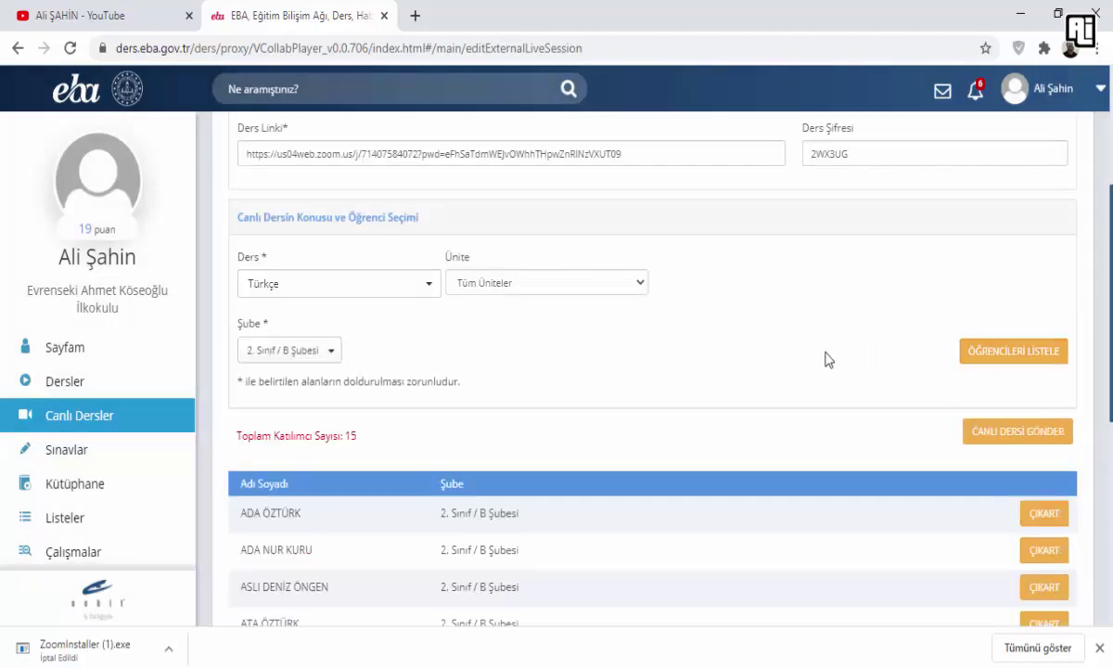
scroll(707, 386, down, 2)
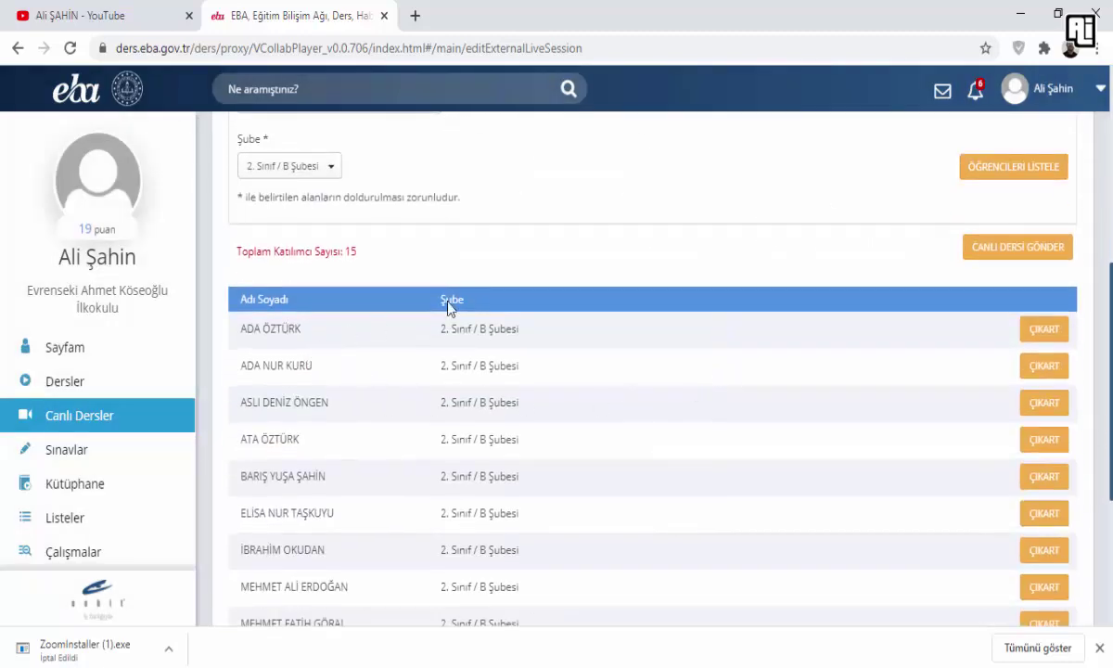
scroll(930, 286, up, 2)
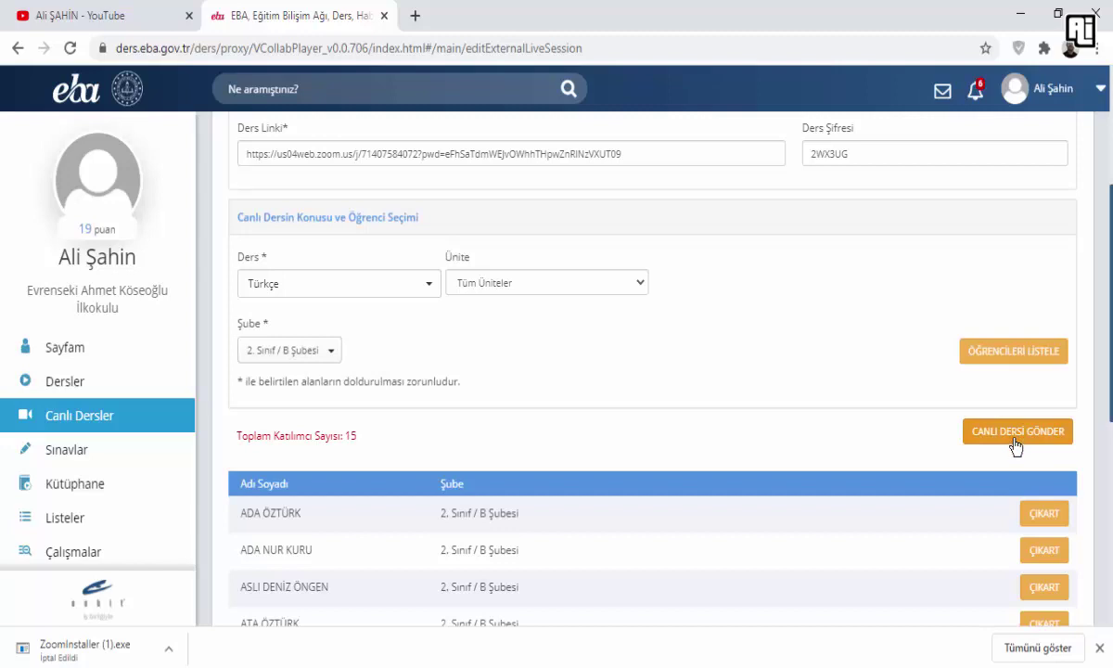
Send the live lesson to the listed students, accept the confirmation, and look through the external live lessons list.
click(1016, 444)
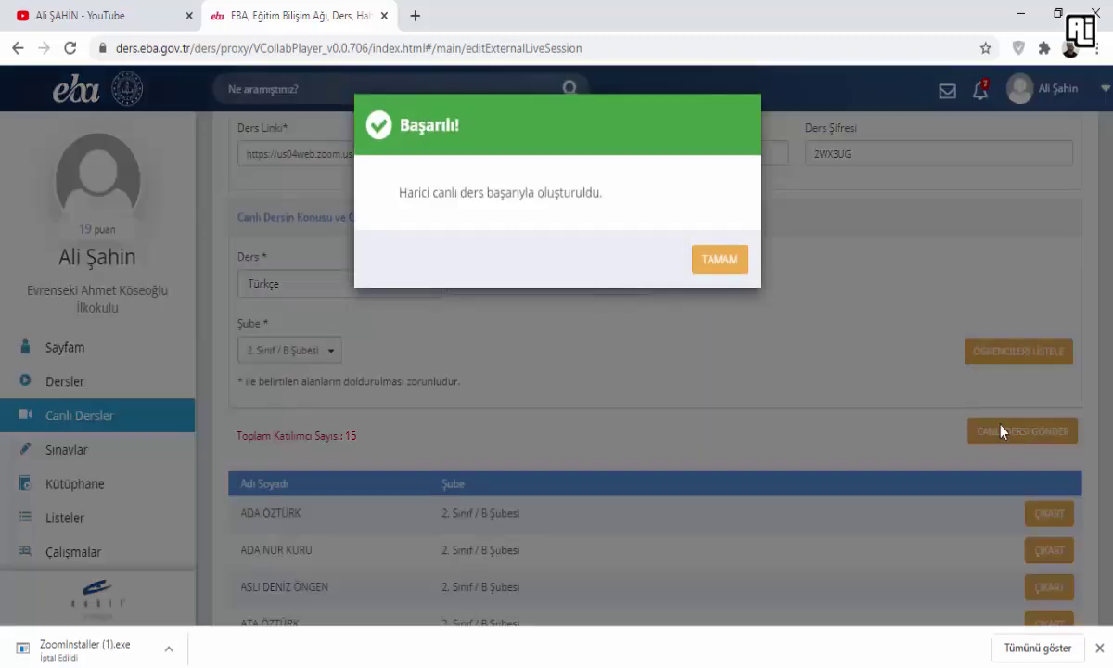
click(713, 259)
scroll(278, 293, up, 3)
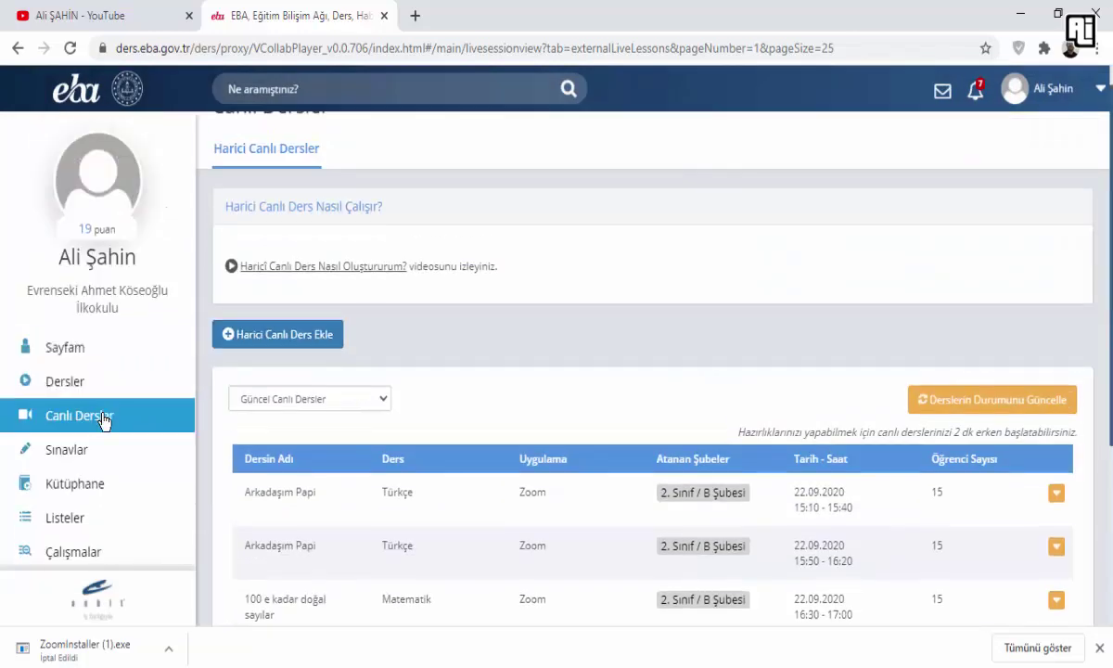
scroll(645, 439, down, 3)
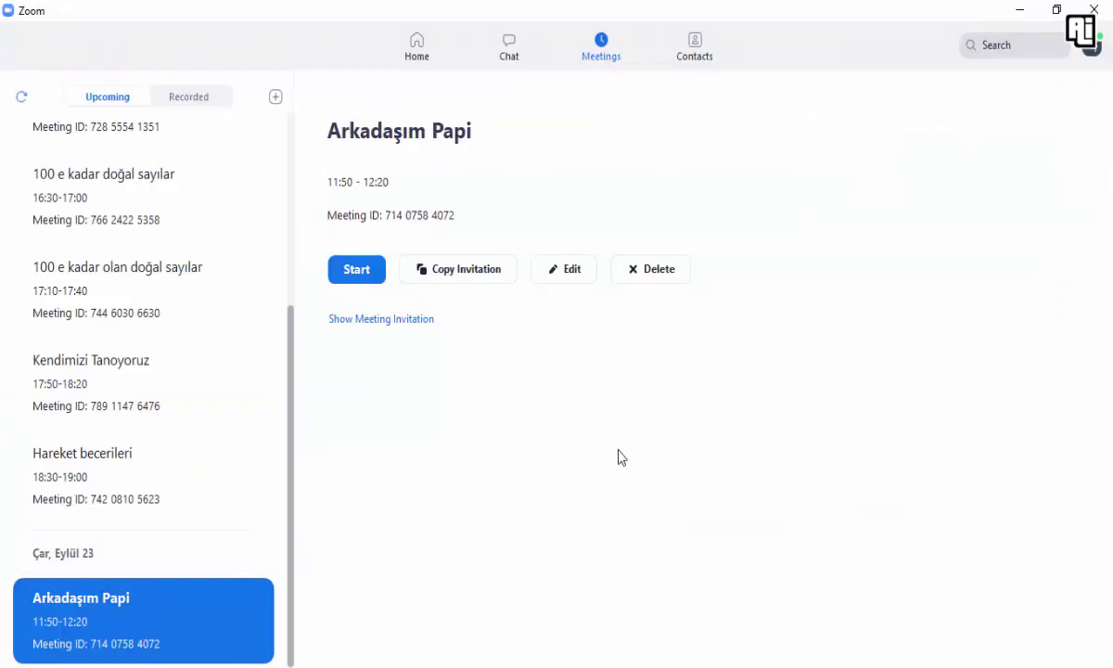
In Zoom, go to the home view and return to the upcoming meetings to view the scheduled "Arkadaşım Papi" meeting.
click(418, 51)
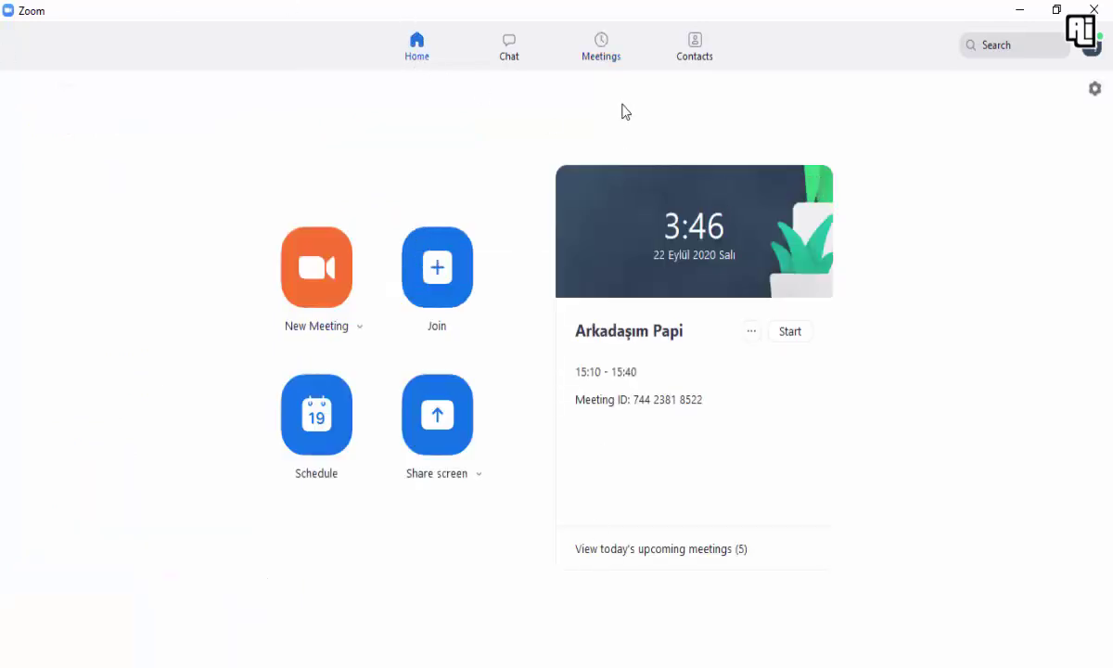
click(609, 48)
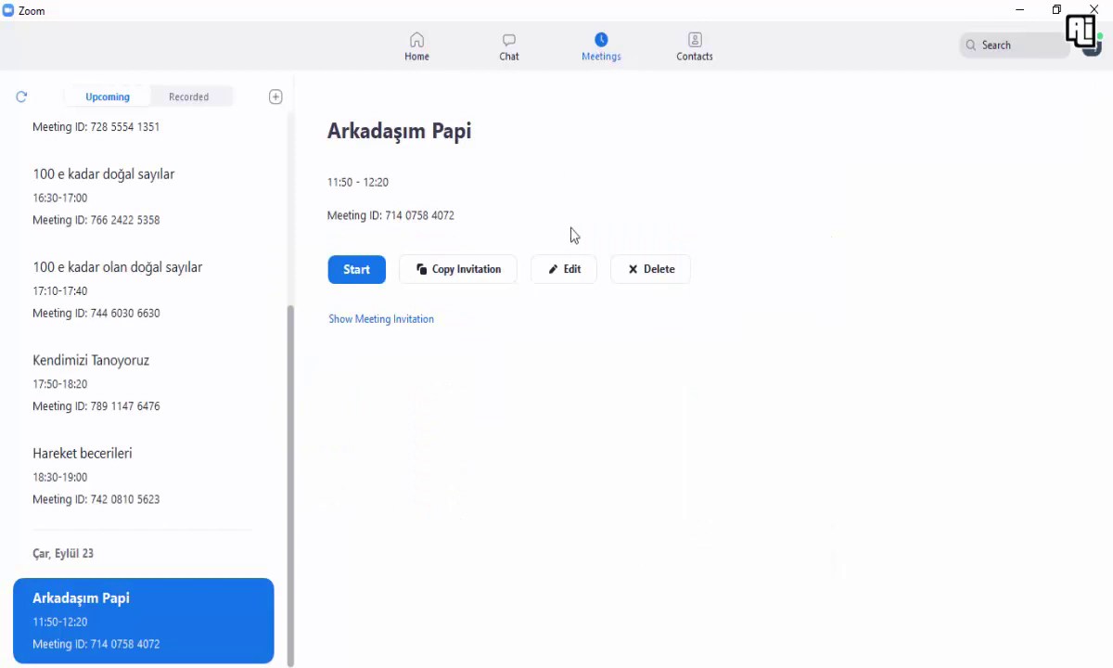